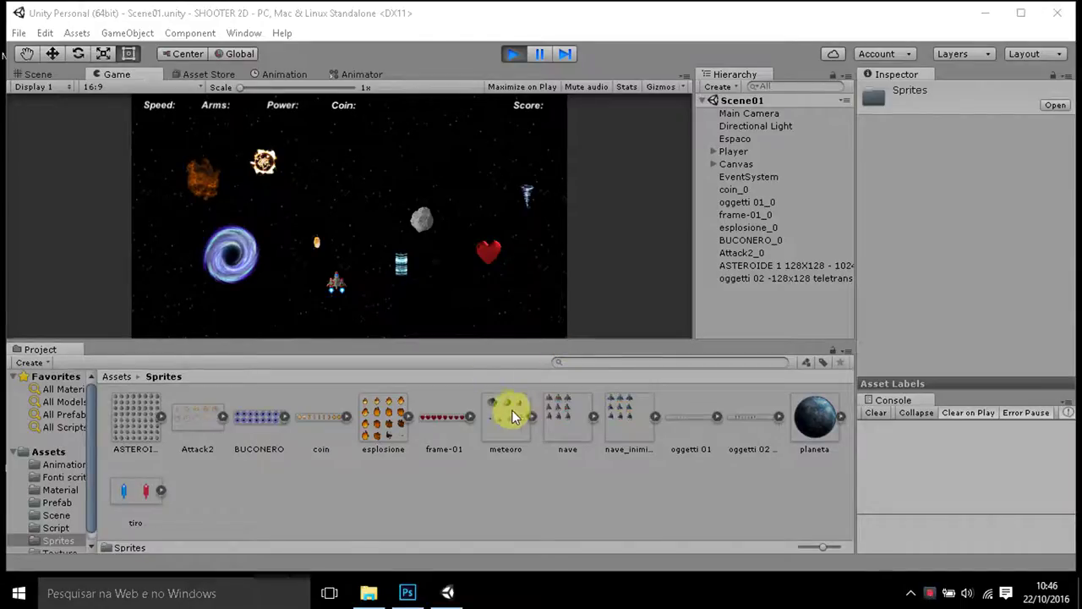
Resume the paused SHOOTER 2D preview, then stop Play mode to return to the scene editor.
{"action": "left_click", "coordinate": [538, 54]}
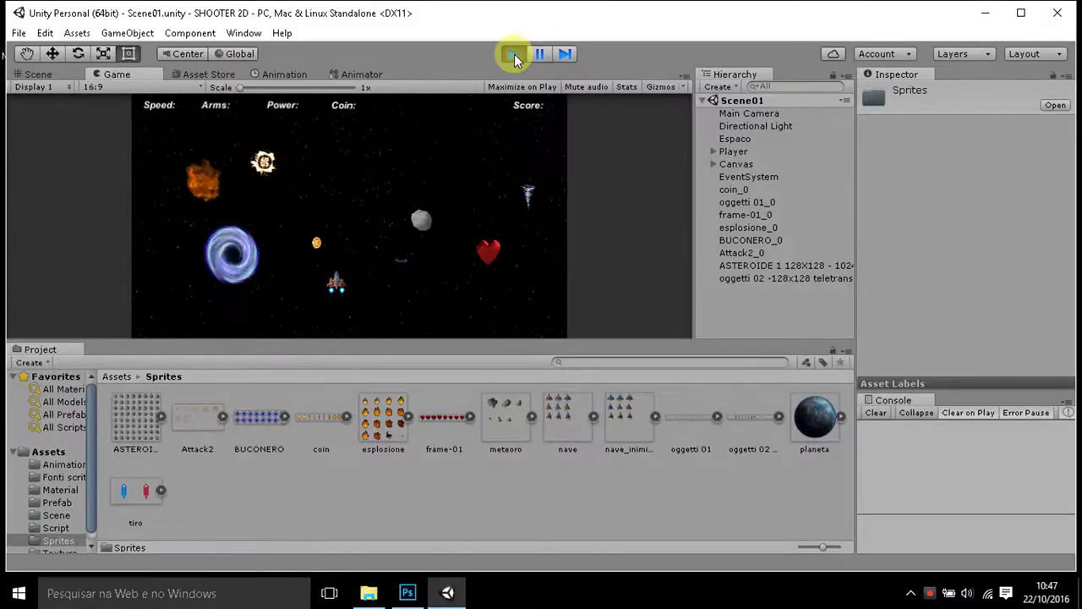
{"action": "left_click", "coordinate": [514, 54]}
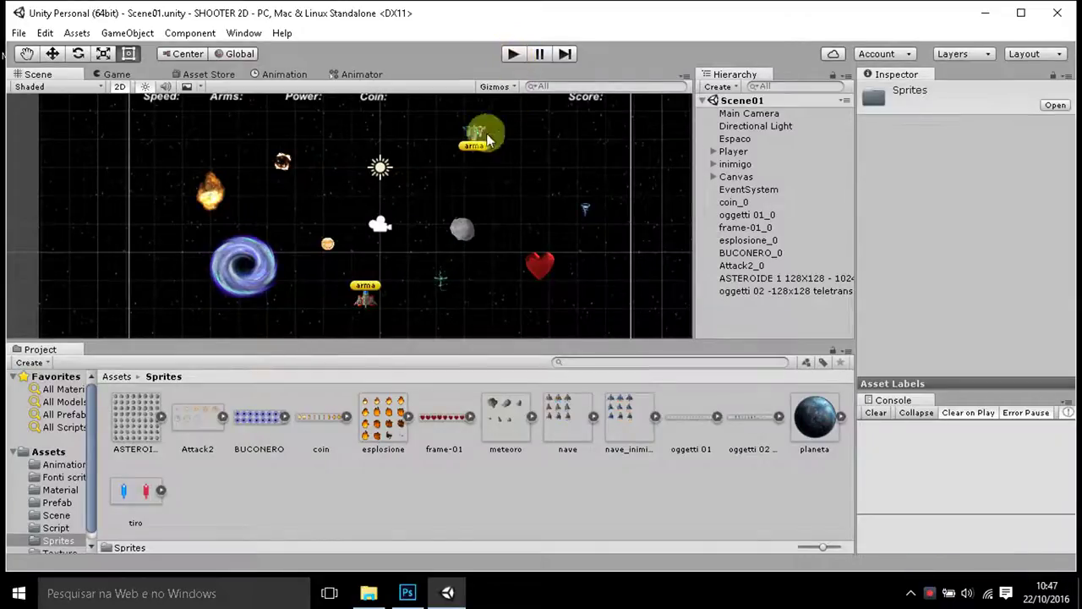
Start Import New Asset from the Sprites folder and browse to the Desktop.
{"action": "right_click", "coordinate": [458, 483]}
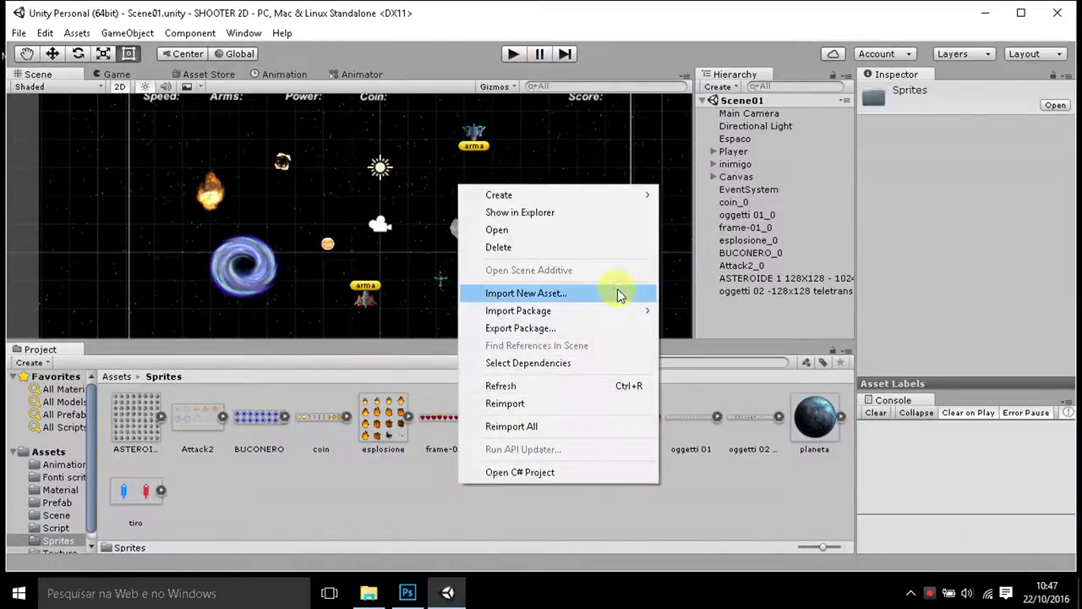
{"action": "left_click", "coordinate": [617, 294]}
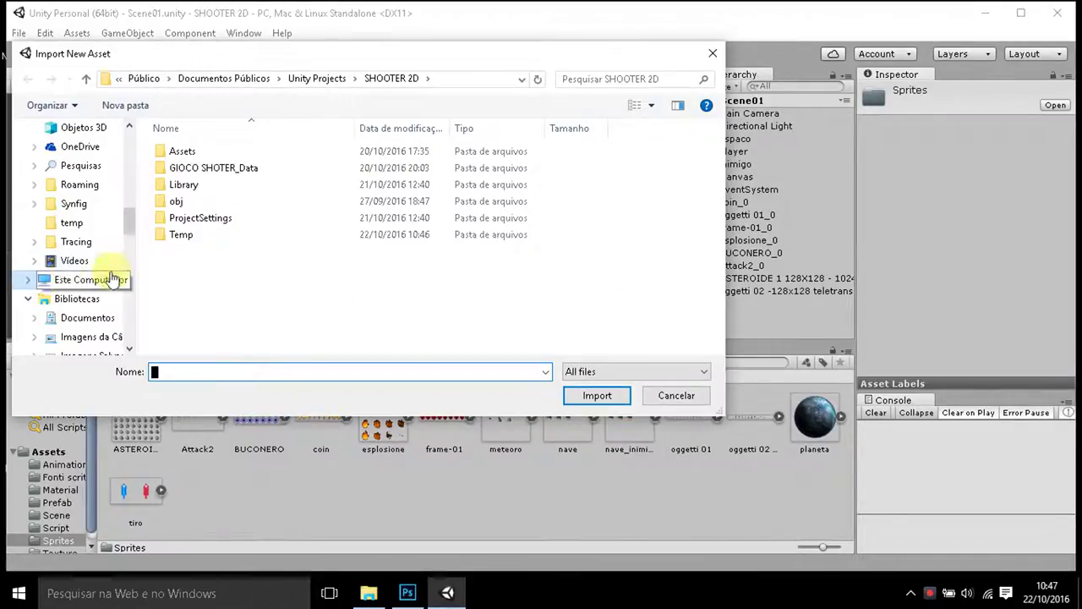
{"action": "left_click", "coordinate": [73, 286]}
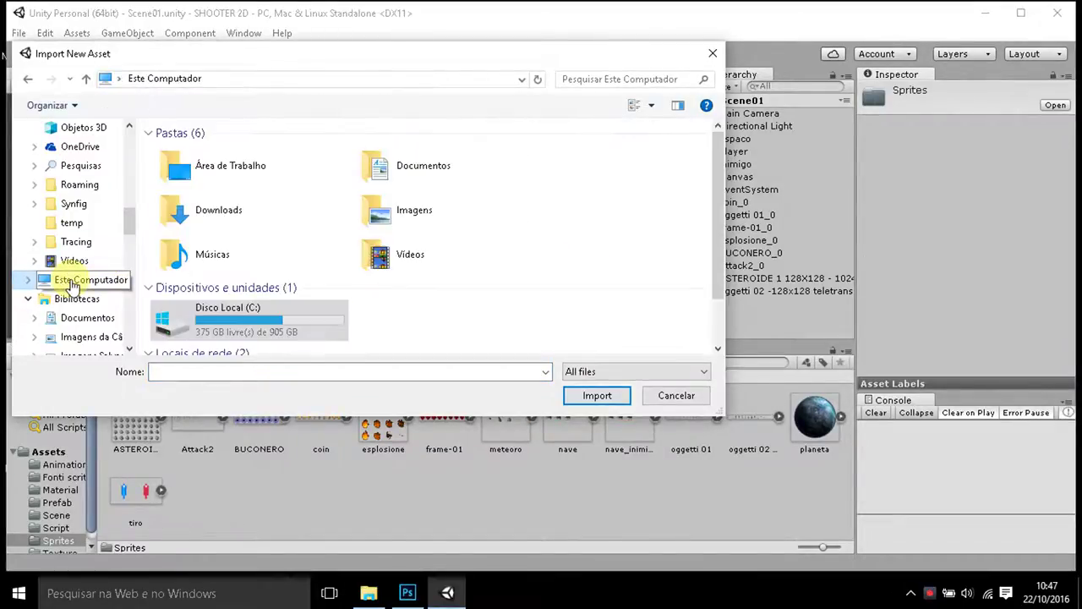
{"action": "scroll", "coordinate": [79, 181], "scroll_direction": "up", "scroll_amount": 4}
{"action": "scroll", "coordinate": [80, 191], "scroll_direction": "up", "scroll_amount": 2}
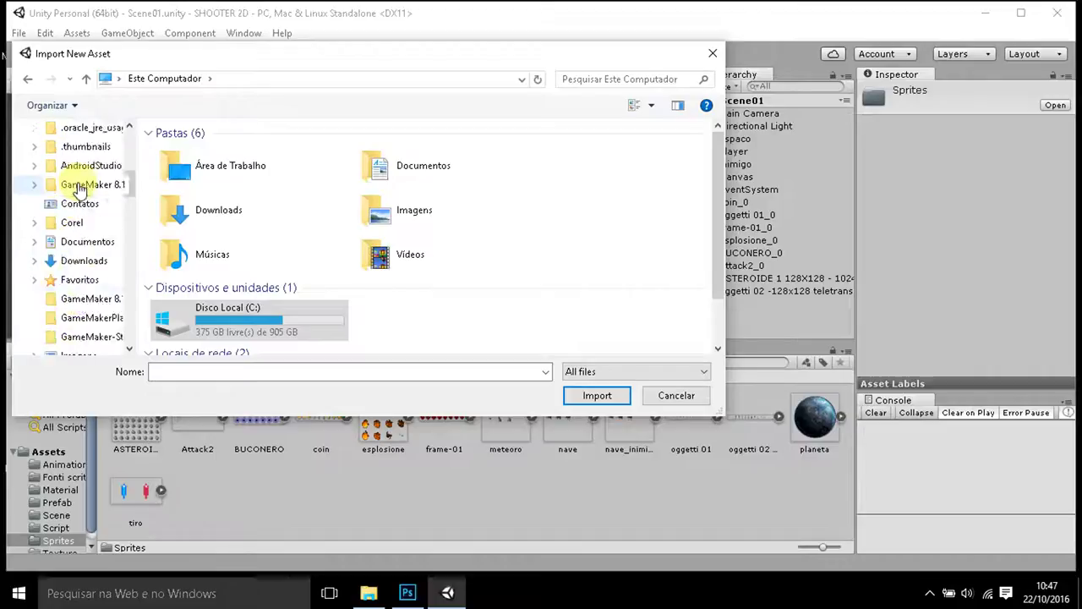
{"action": "scroll", "coordinate": [80, 188], "scroll_direction": "up", "scroll_amount": 3}
{"action": "scroll", "coordinate": [89, 183], "scroll_direction": "up", "scroll_amount": 3}
{"action": "left_click", "coordinate": [90, 178]}
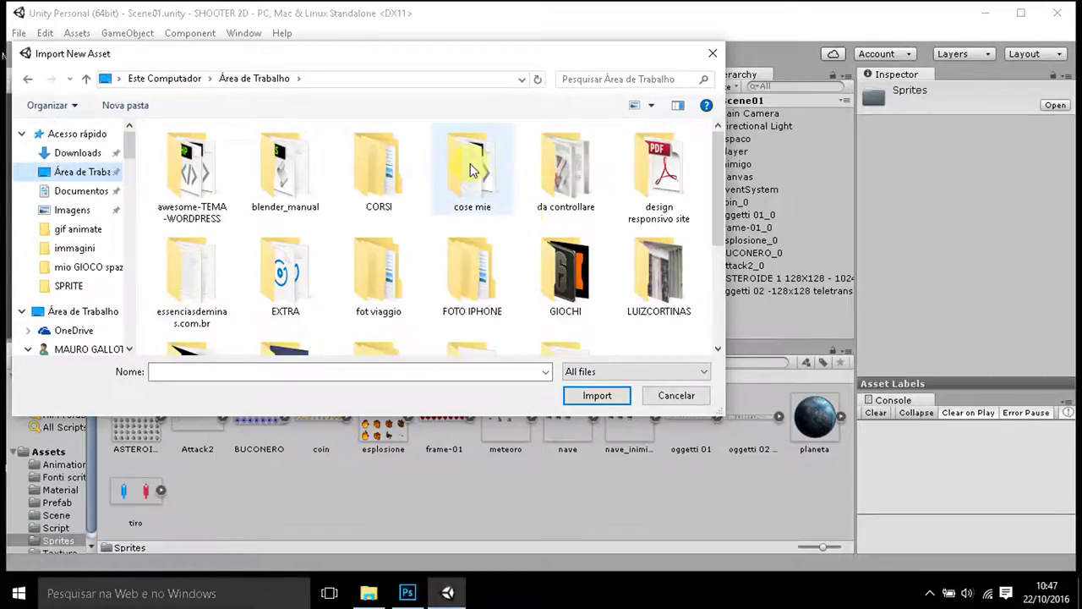
Go into cose mie > mio GIOCO spaziale and import the magic_001 image.
{"action": "double_click", "coordinate": [472, 171]}
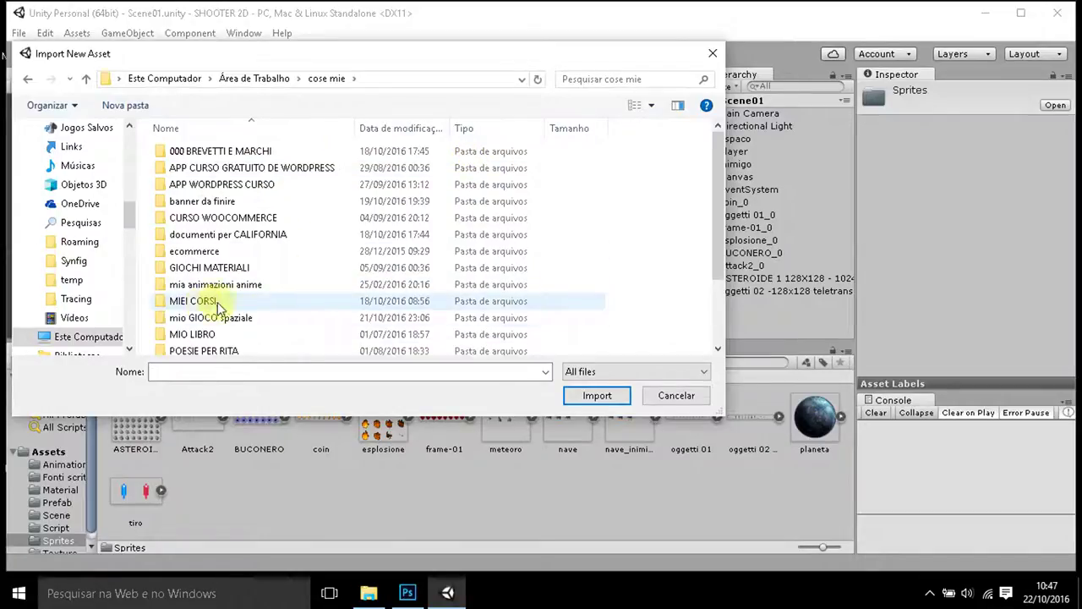
{"action": "double_click", "coordinate": [237, 318]}
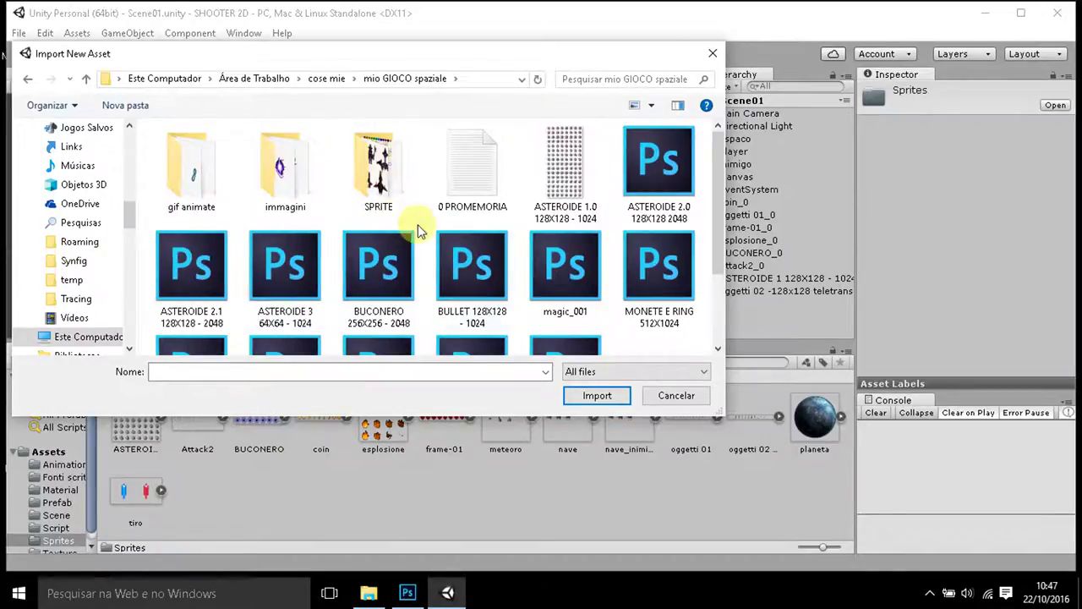
{"action": "scroll", "coordinate": [541, 228], "scroll_direction": "down", "scroll_amount": 1}
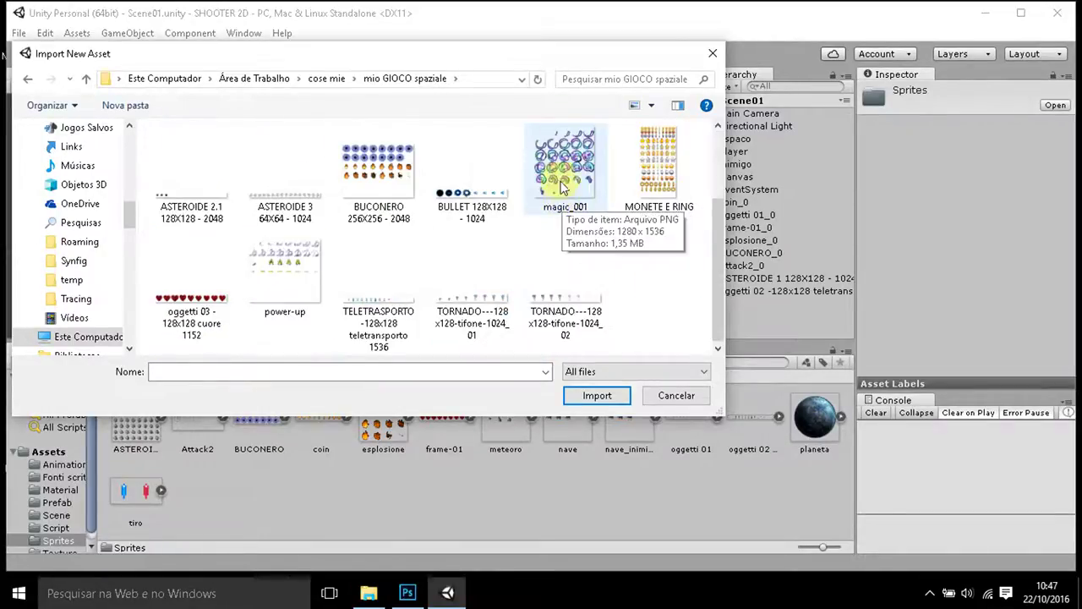
{"action": "left_click", "coordinate": [564, 187]}
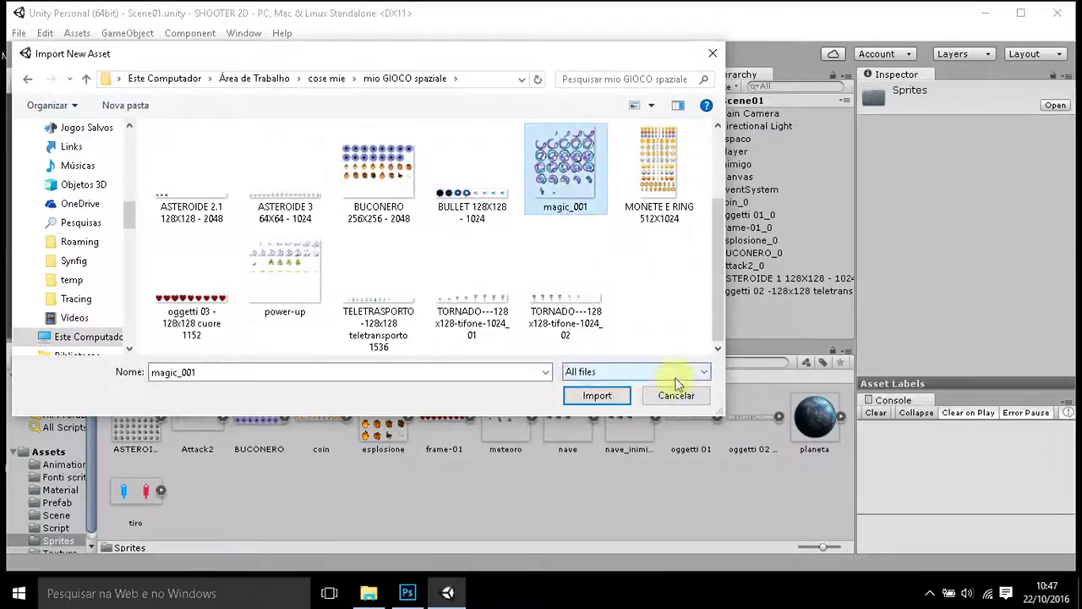
{"action": "left_click", "coordinate": [595, 396]}
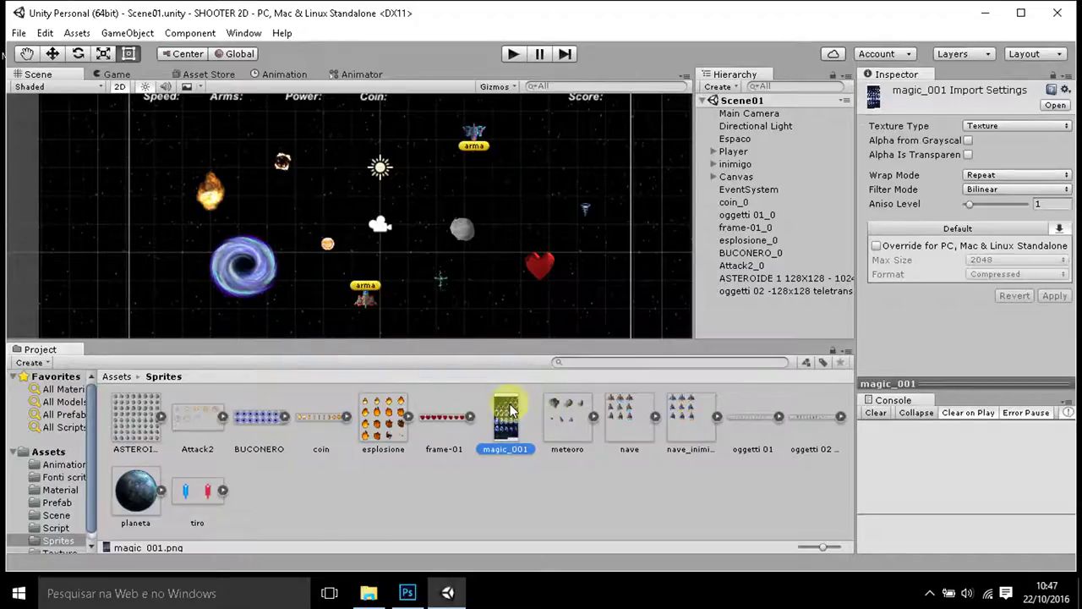
Set magic_001's Texture Type to Sprite (2D and UI) with Sprite Mode Multiple.
{"action": "left_click", "coordinate": [1039, 128]}
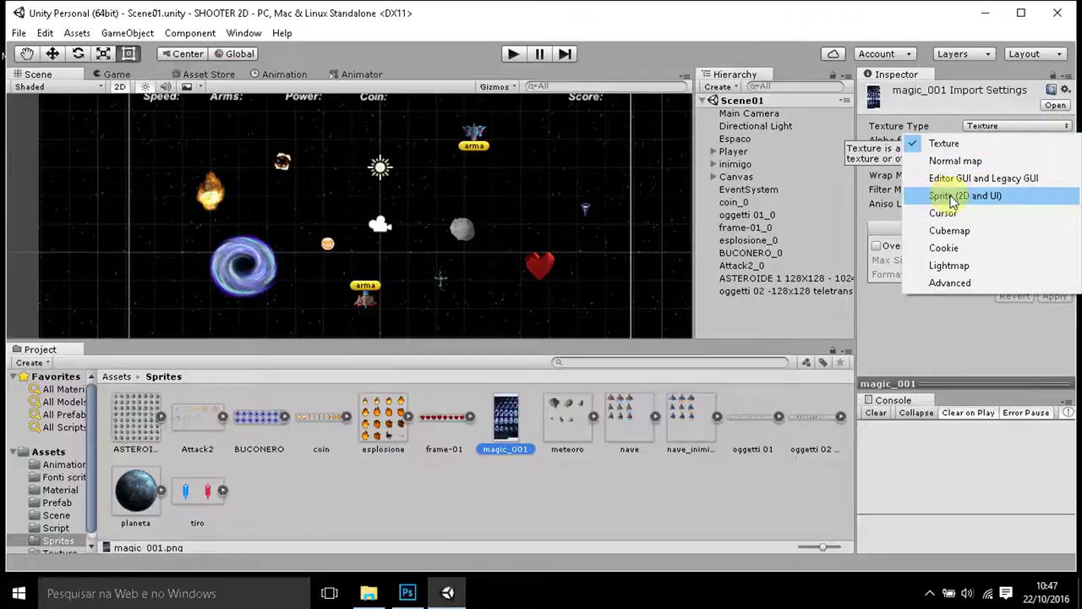
{"action": "left_click", "coordinate": [953, 198]}
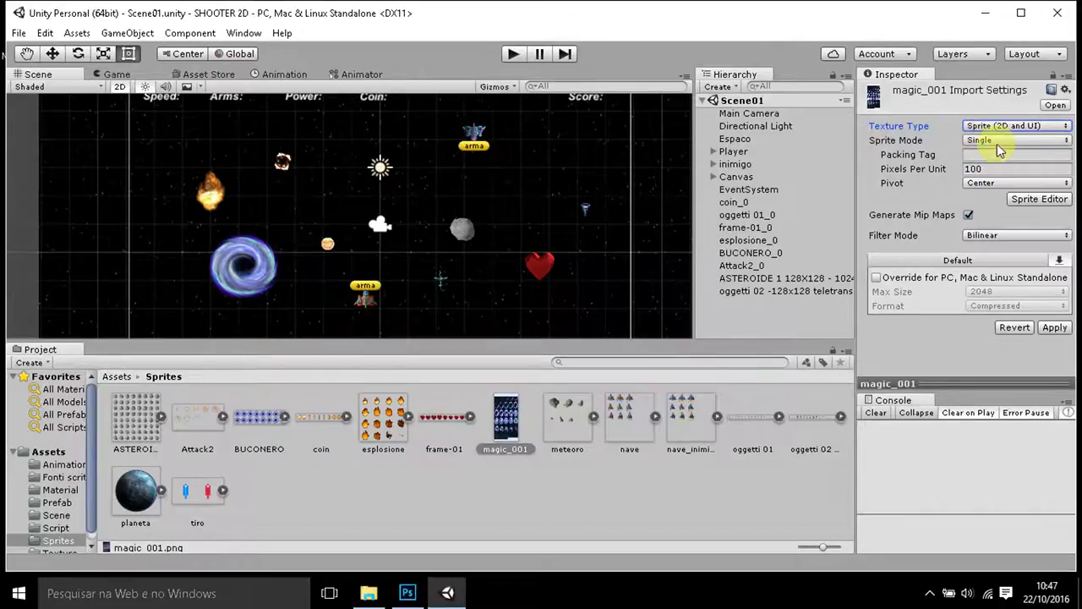
{"action": "left_click", "coordinate": [997, 140]}
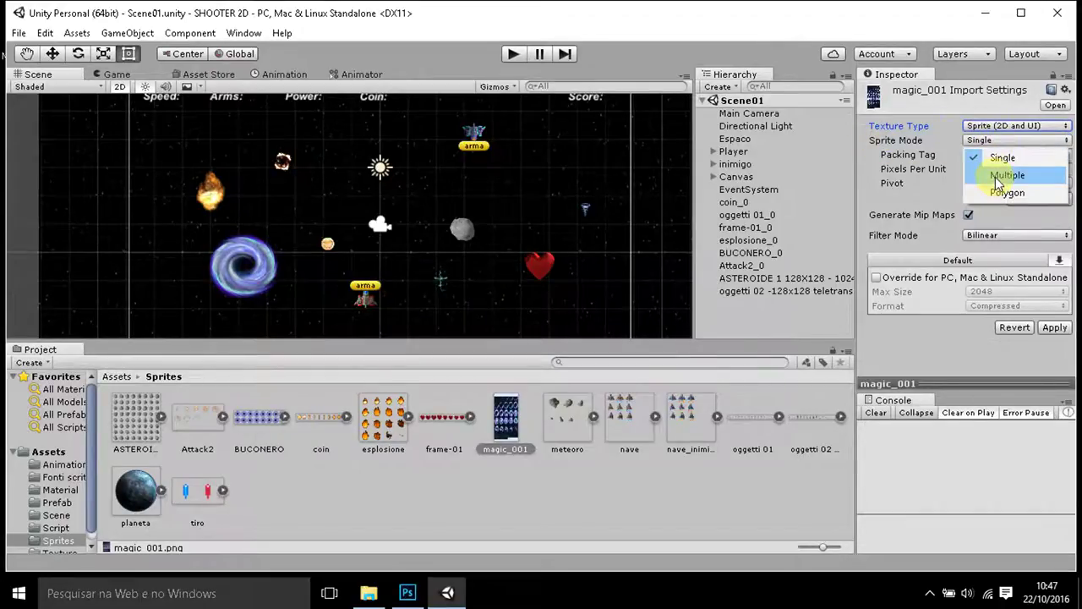
{"action": "left_click", "coordinate": [998, 177]}
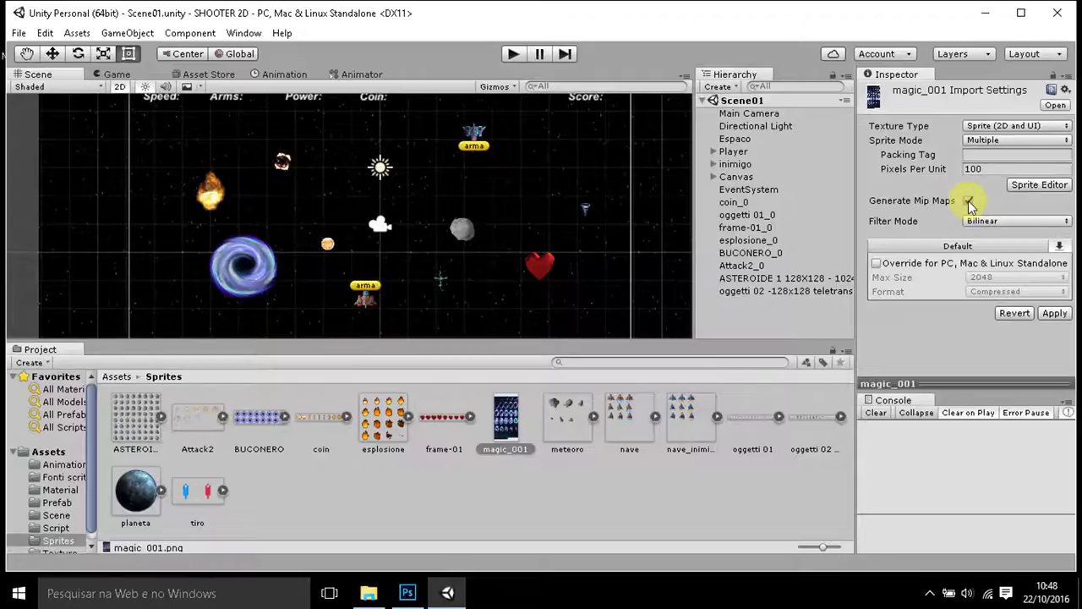
Turn off Generate Mip Maps, keep Bilinear filtering, and apply the import settings.
{"action": "left_click", "coordinate": [968, 200]}
{"action": "left_click", "coordinate": [997, 221]}
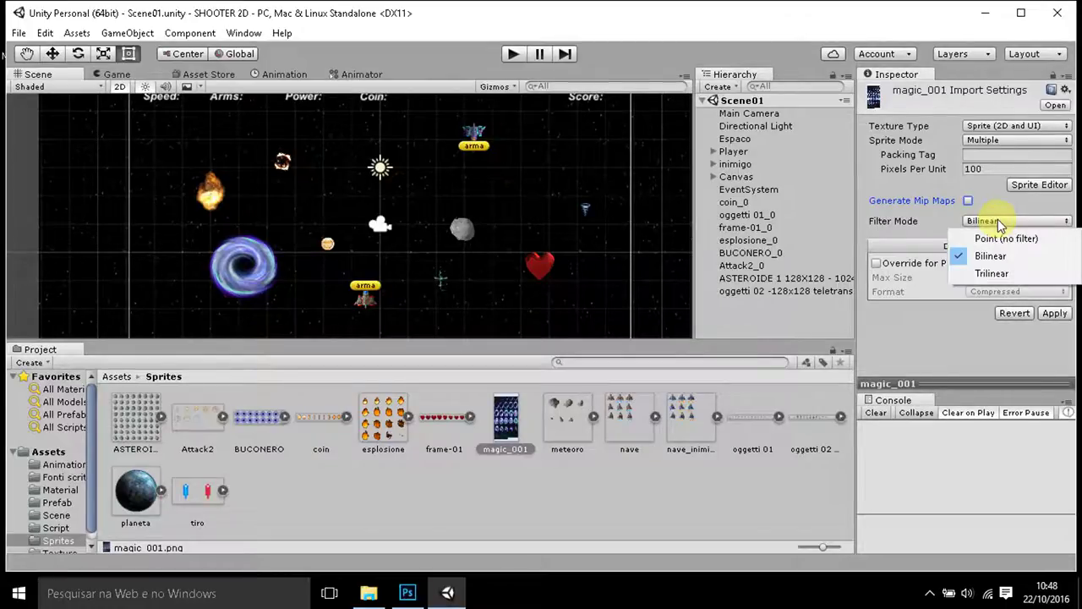
{"action": "left_click", "coordinate": [1006, 207]}
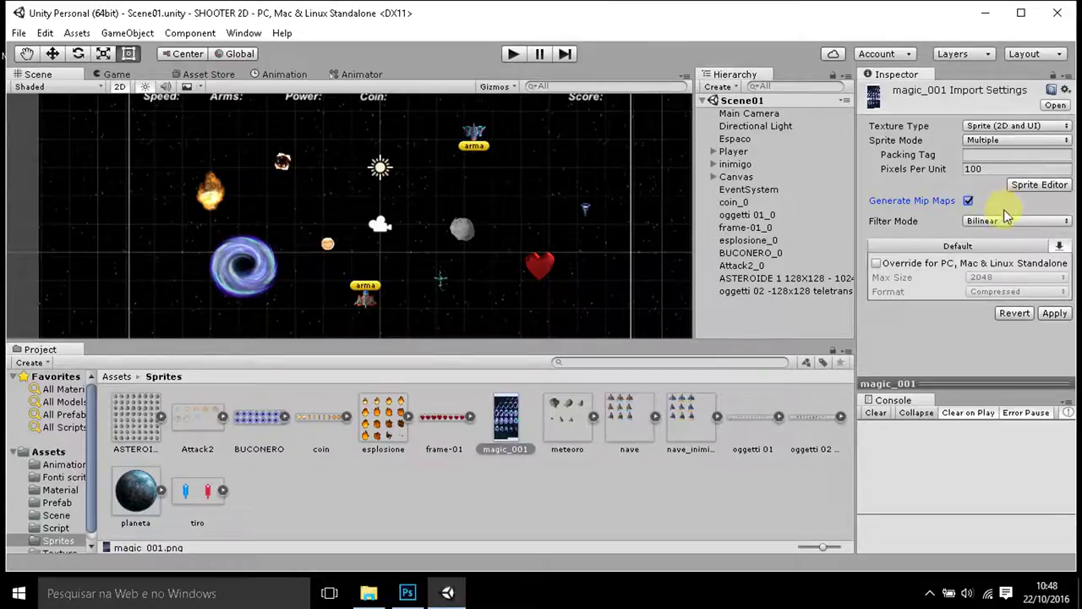
{"action": "left_click", "coordinate": [967, 200]}
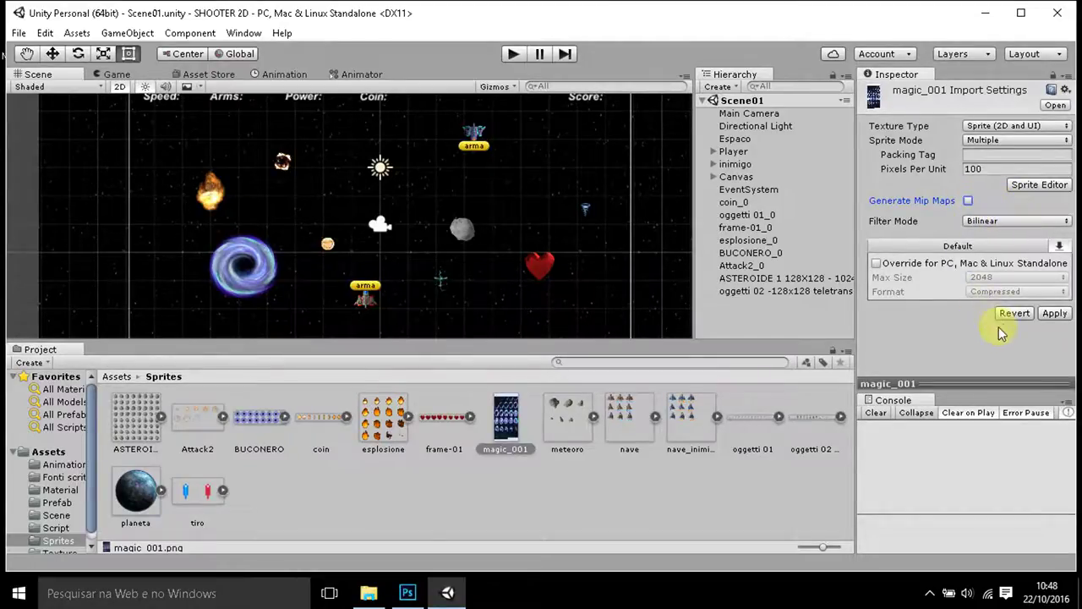
{"action": "left_click", "coordinate": [1053, 314]}
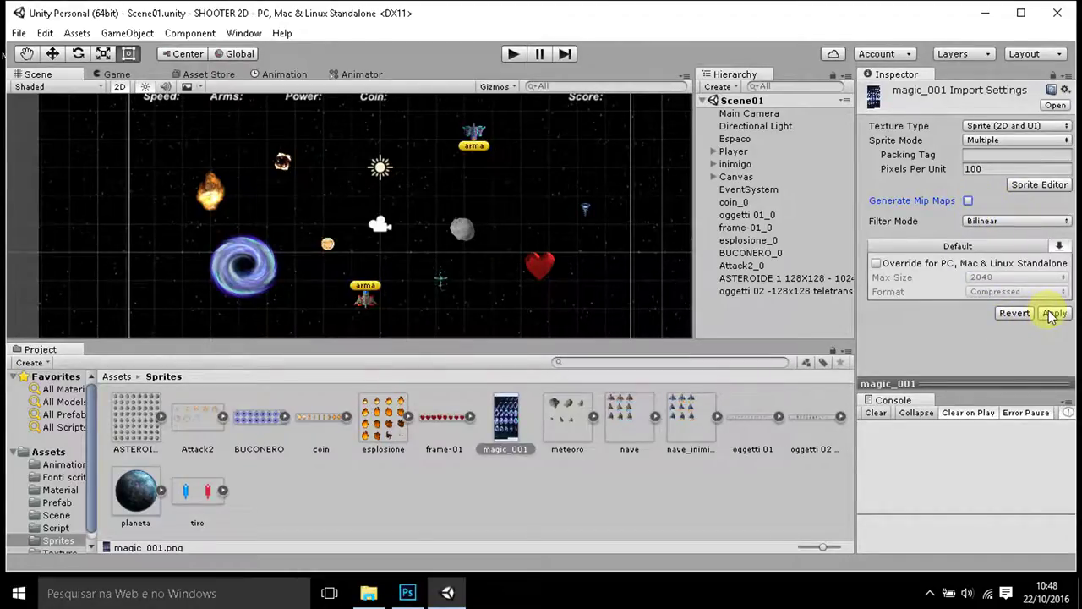
{"action": "left_click", "coordinate": [1051, 315]}
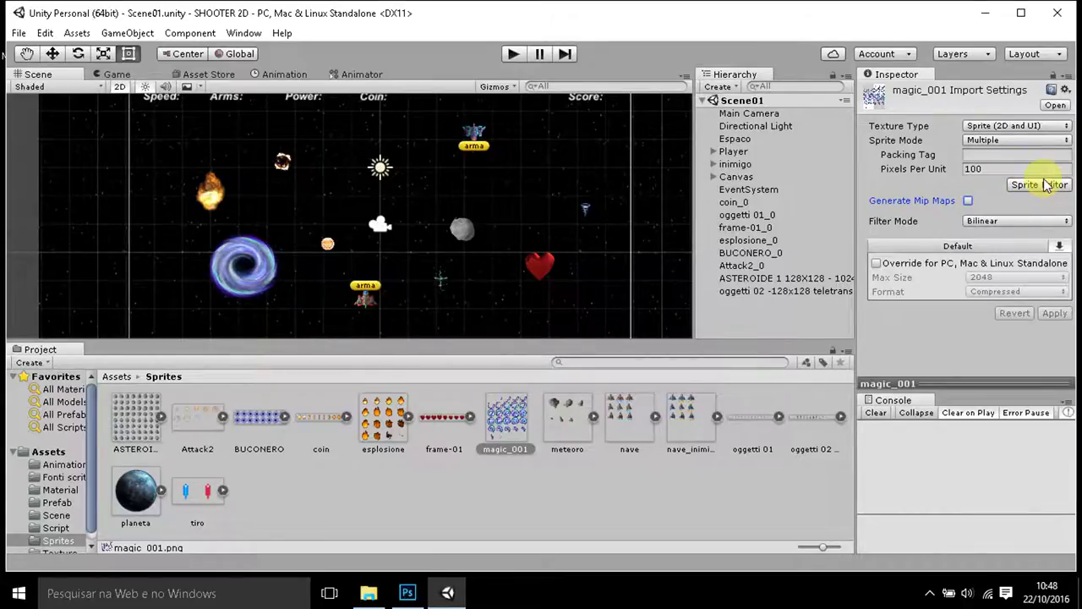
Open magic_001 in the Sprite Editor and slice it Grid By Cell Size at 128×128.
{"action": "left_click", "coordinate": [1037, 186]}
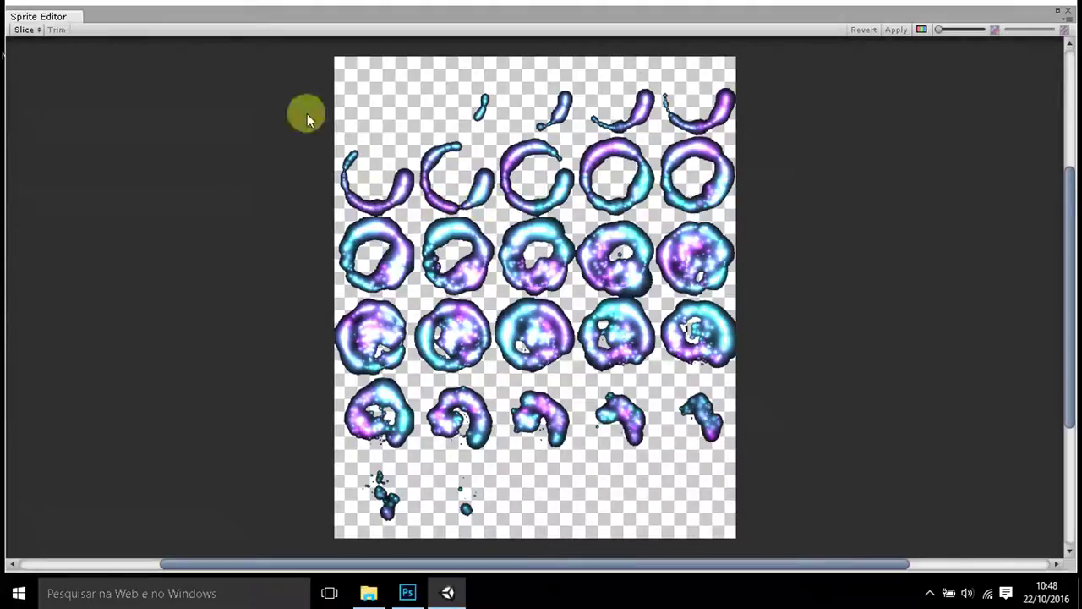
{"action": "left_click", "coordinate": [22, 30]}
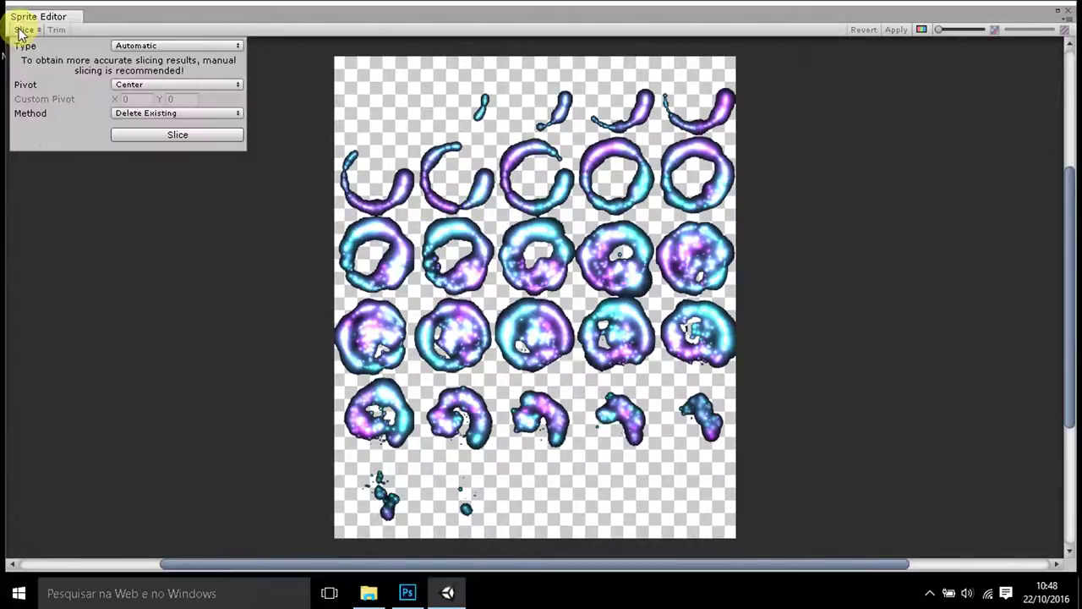
{"action": "left_click", "coordinate": [123, 45]}
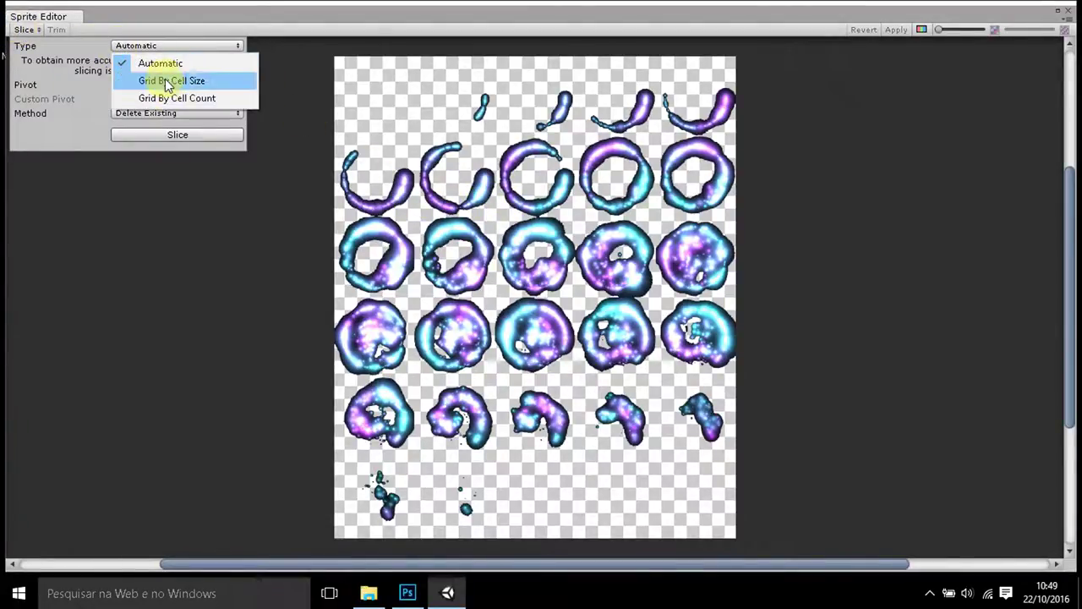
{"action": "left_click", "coordinate": [161, 80]}
{"action": "left_click", "coordinate": [151, 59]}
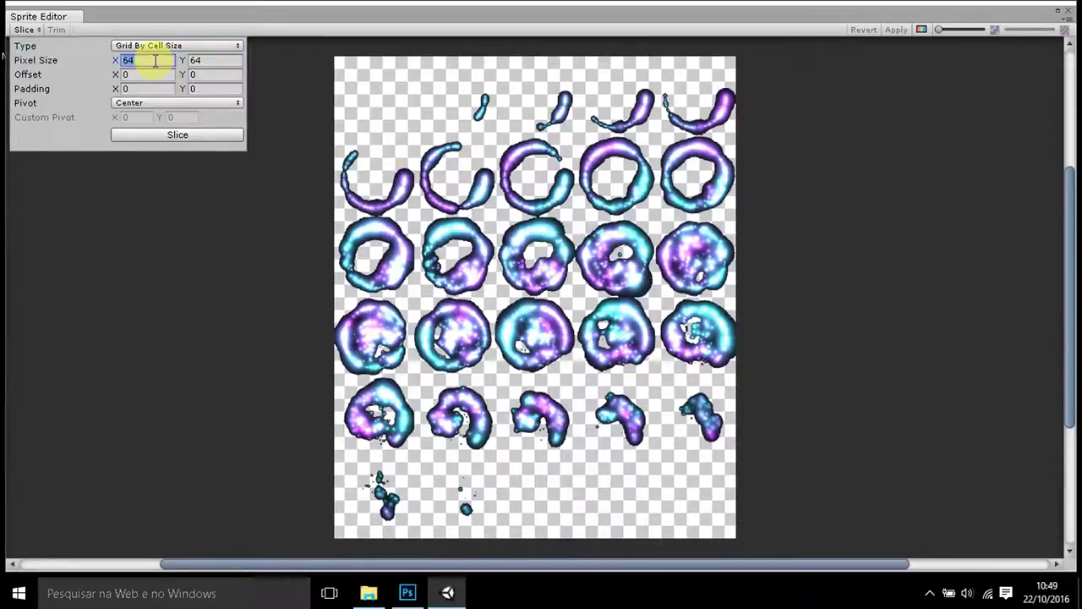
{"action": "type", "text": "12"}
{"action": "type", "text": "8"}
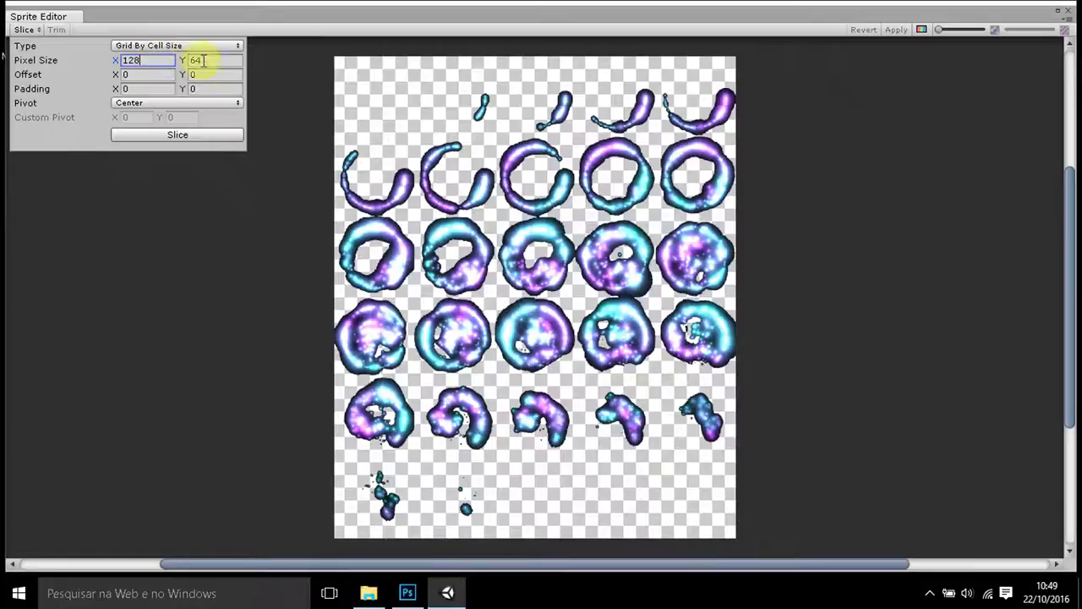
{"action": "left_click", "coordinate": [232, 61]}
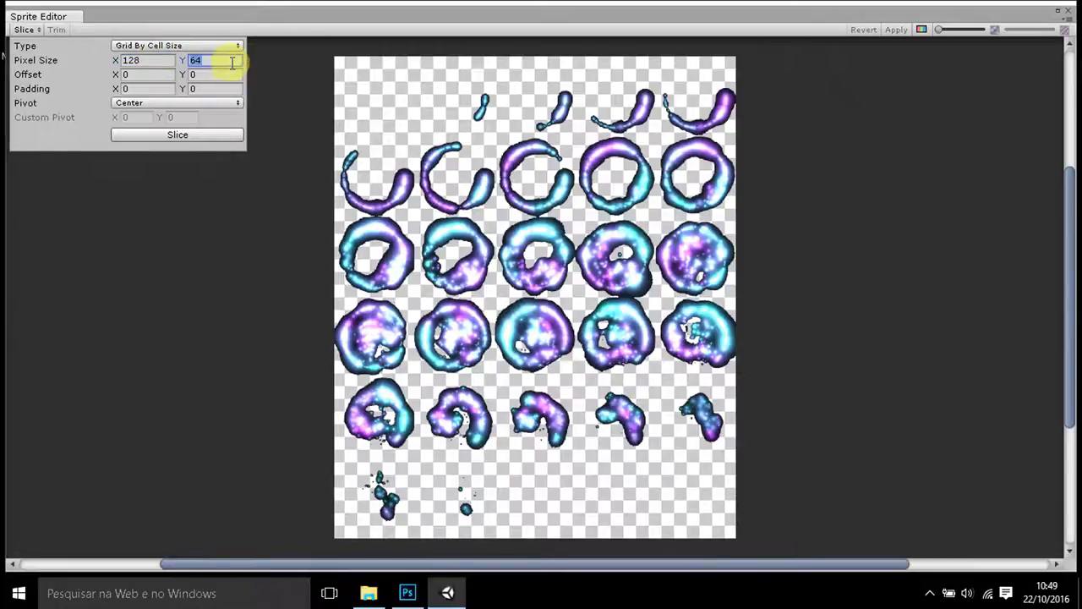
{"action": "type", "text": "128"}
{"action": "left_click", "coordinate": [155, 137]}
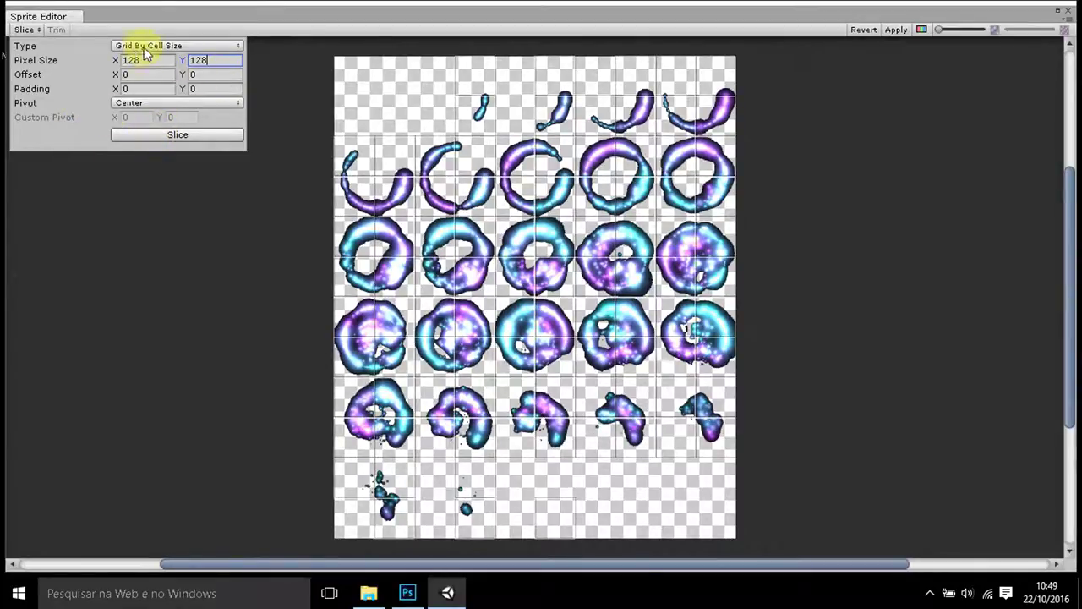
Re-slice the sheet with 256×256 cells.
{"action": "left_click", "coordinate": [159, 63]}
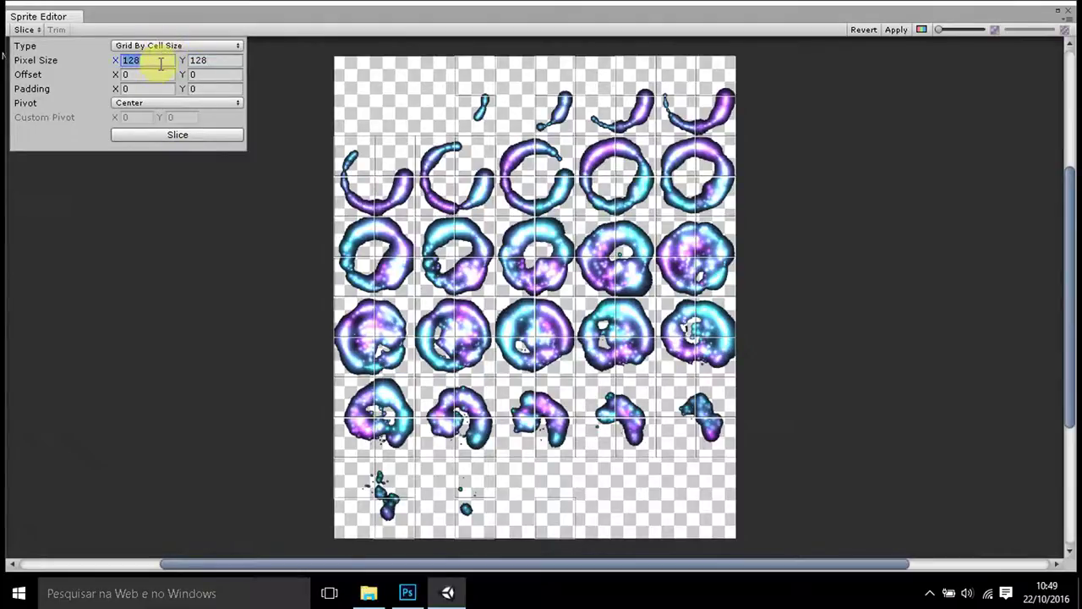
{"action": "type", "text": "256"}
{"action": "left_click", "coordinate": [219, 59]}
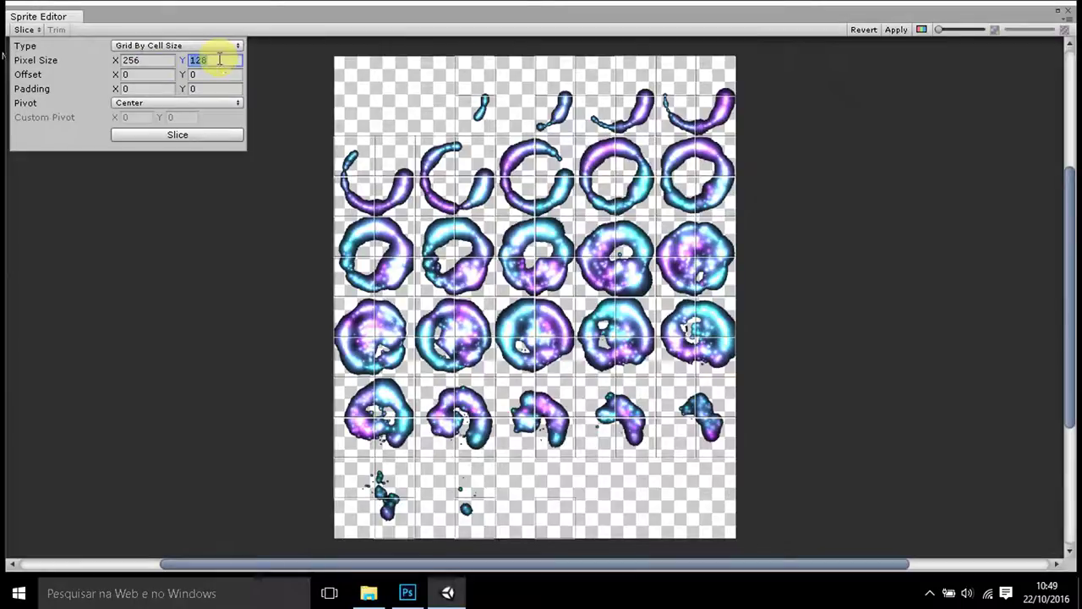
{"action": "type", "text": "256"}
{"action": "left_click", "coordinate": [199, 135]}
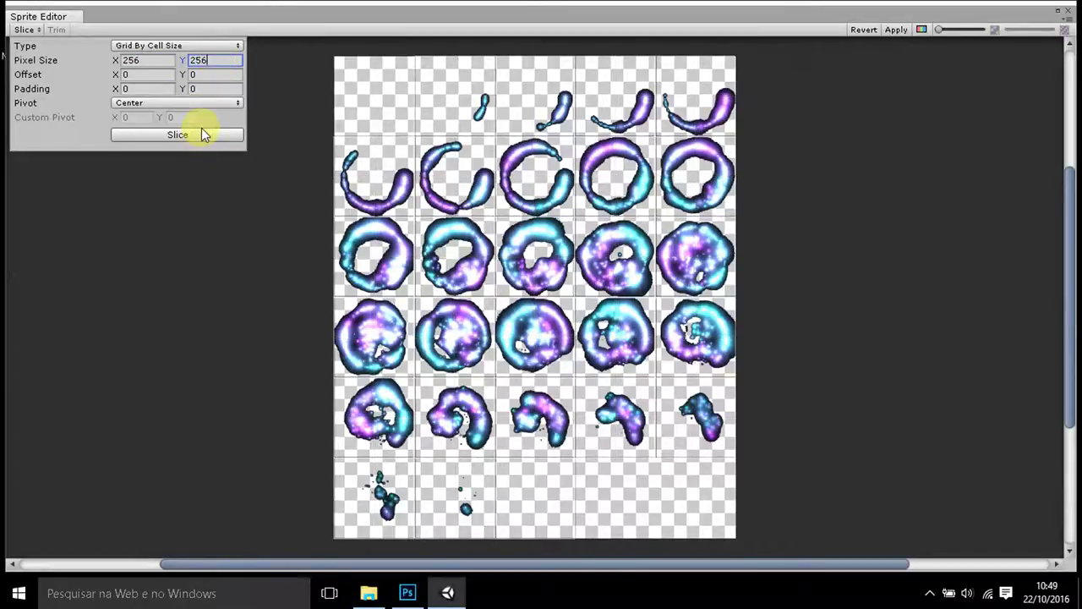
{"action": "left_click", "coordinate": [150, 45]}
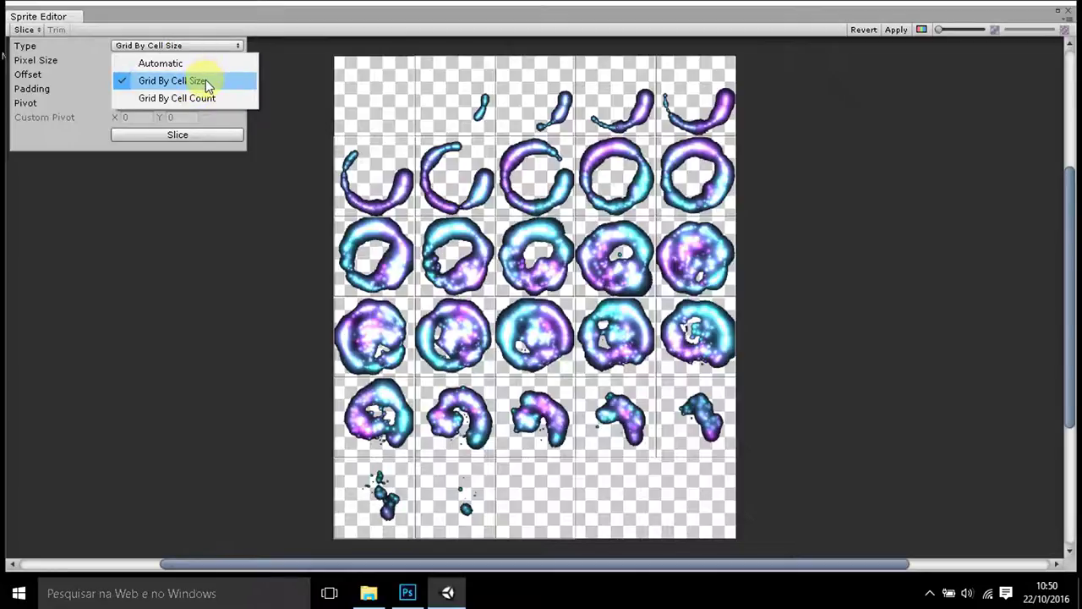
Keep Grid By Cell Size, apply the 256×256 slices, and close the Sprite Editor.
{"action": "left_click", "coordinate": [279, 75]}
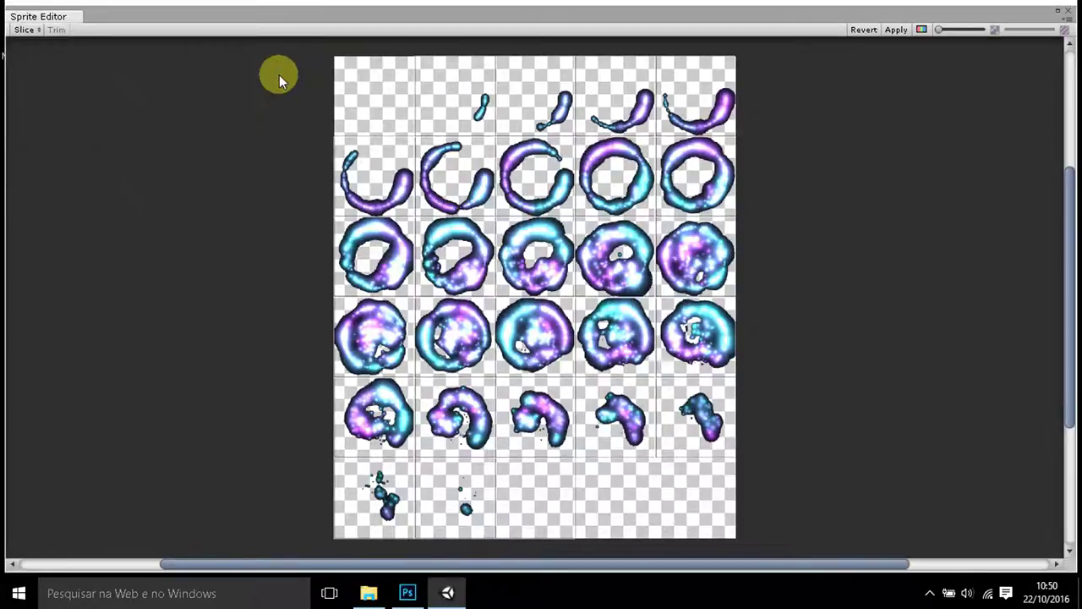
{"action": "left_click", "coordinate": [899, 29]}
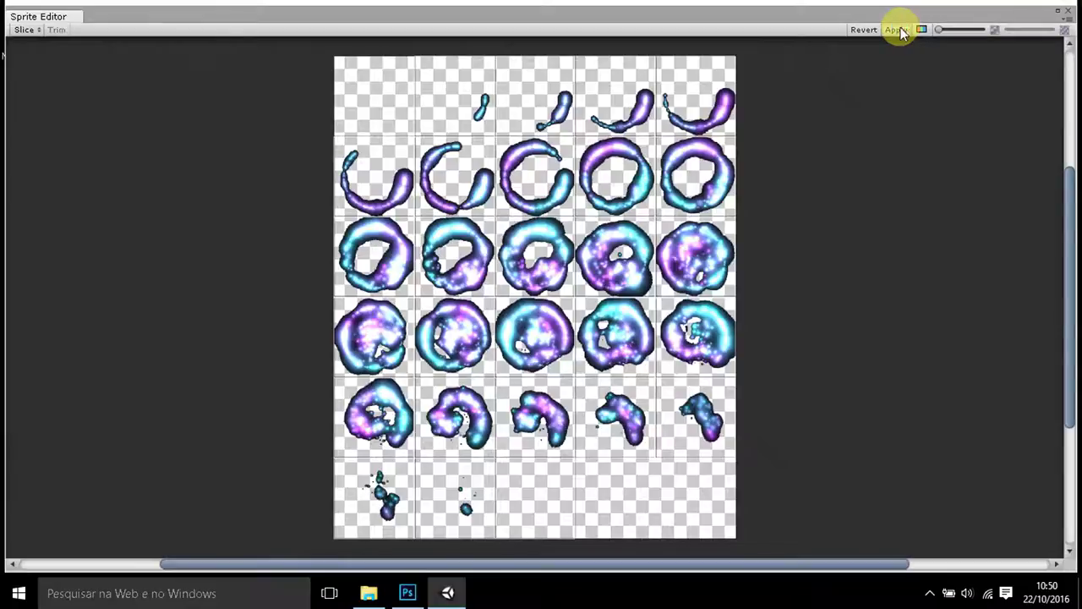
{"action": "left_click", "coordinate": [1072, 10]}
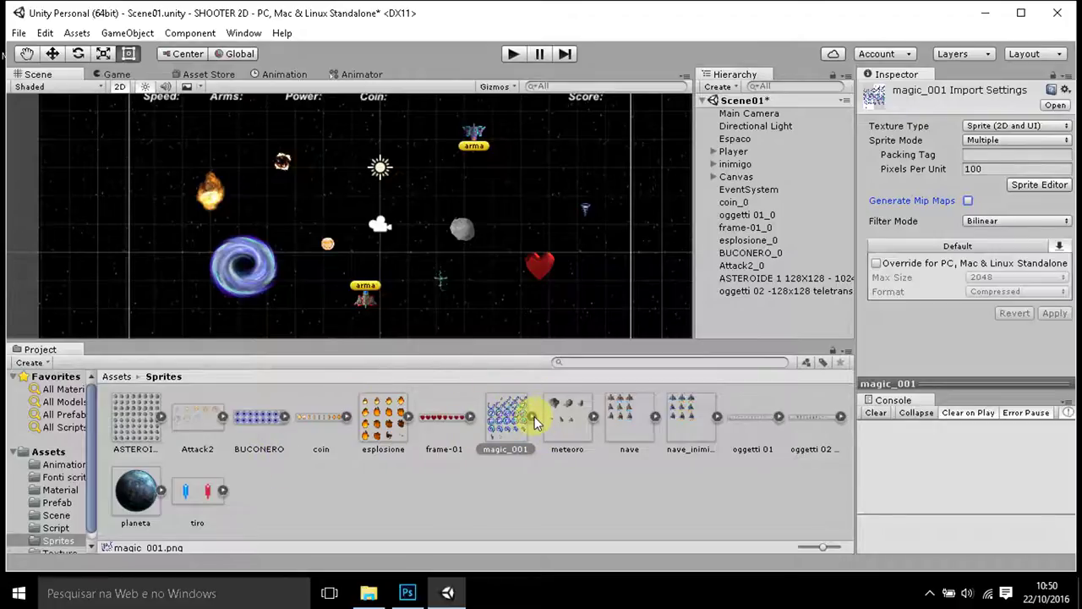
Expand magic_001 to reveal its sliced frames, selecting magic_001_2 and then magic_001_0.
{"action": "left_click", "coordinate": [535, 416]}
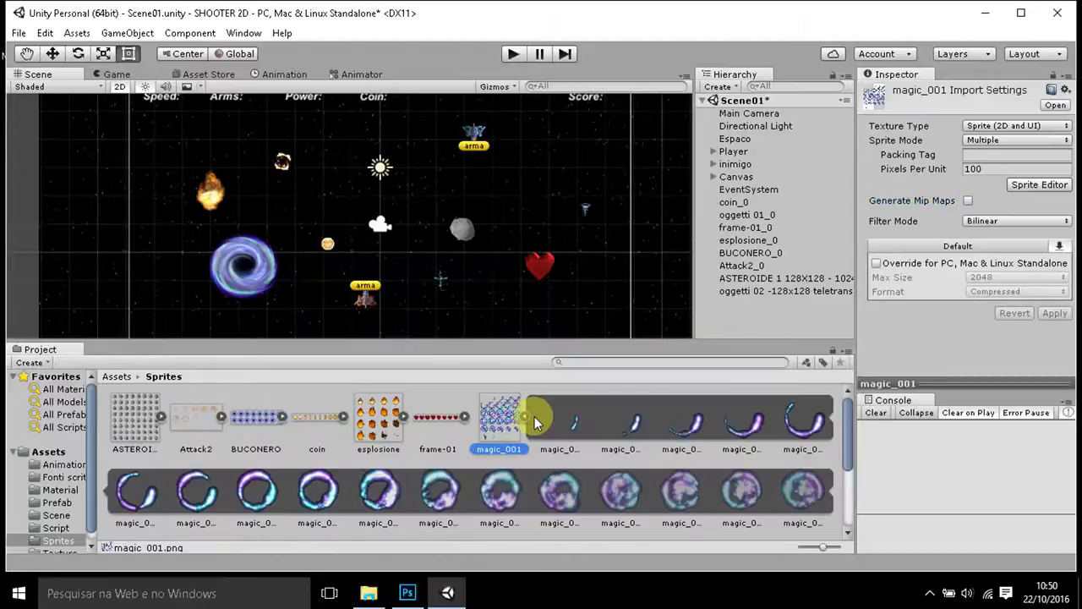
{"action": "scroll", "coordinate": [661, 499], "scroll_direction": "down", "scroll_amount": 1}
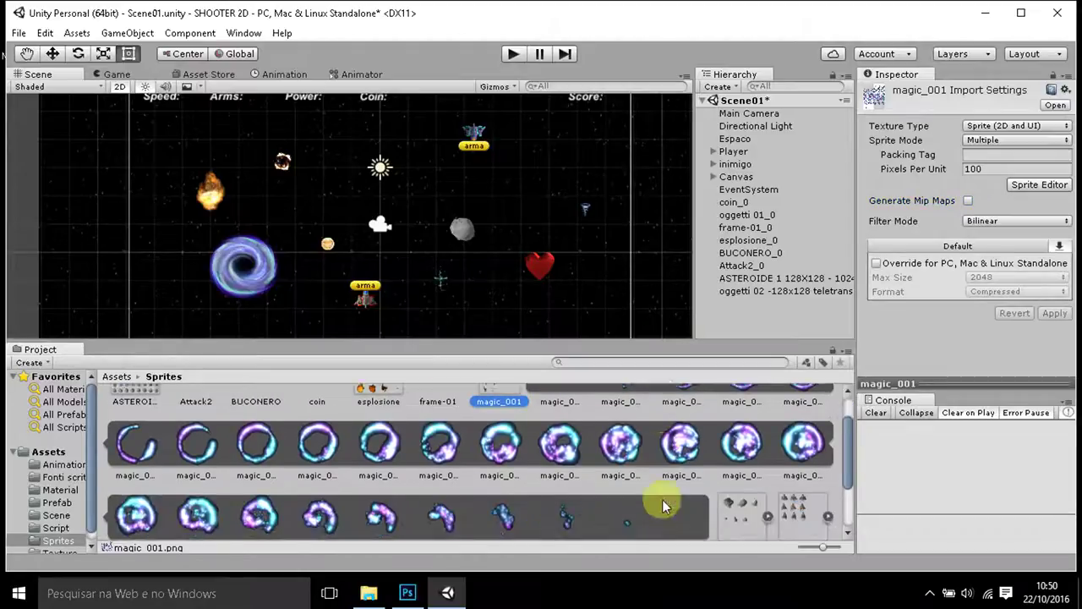
{"action": "scroll", "coordinate": [662, 499], "scroll_direction": "down", "scroll_amount": 1}
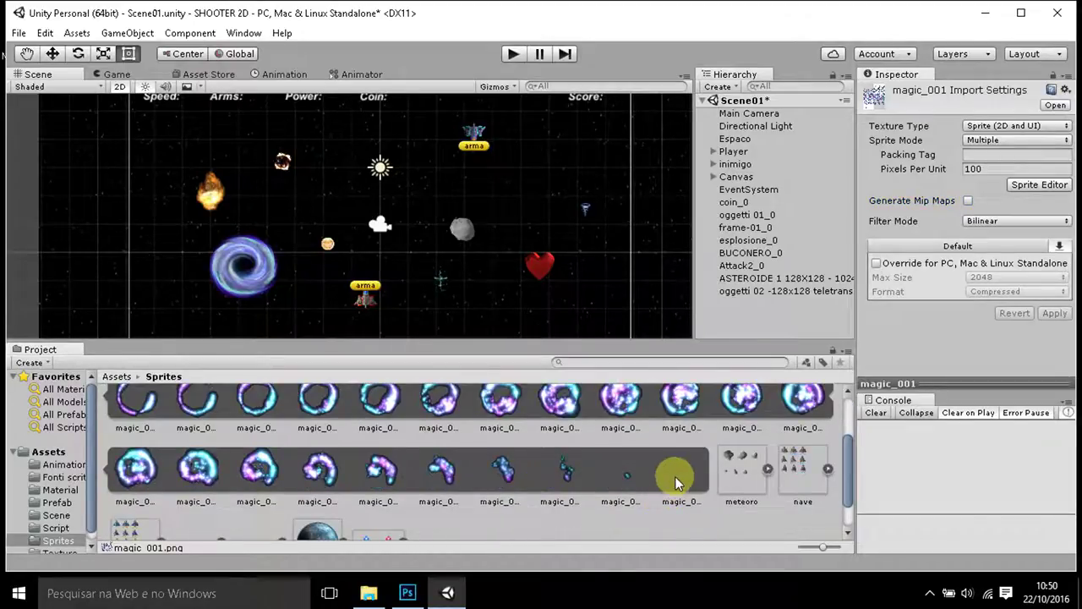
{"action": "scroll", "coordinate": [683, 463], "scroll_direction": "up", "scroll_amount": 2}
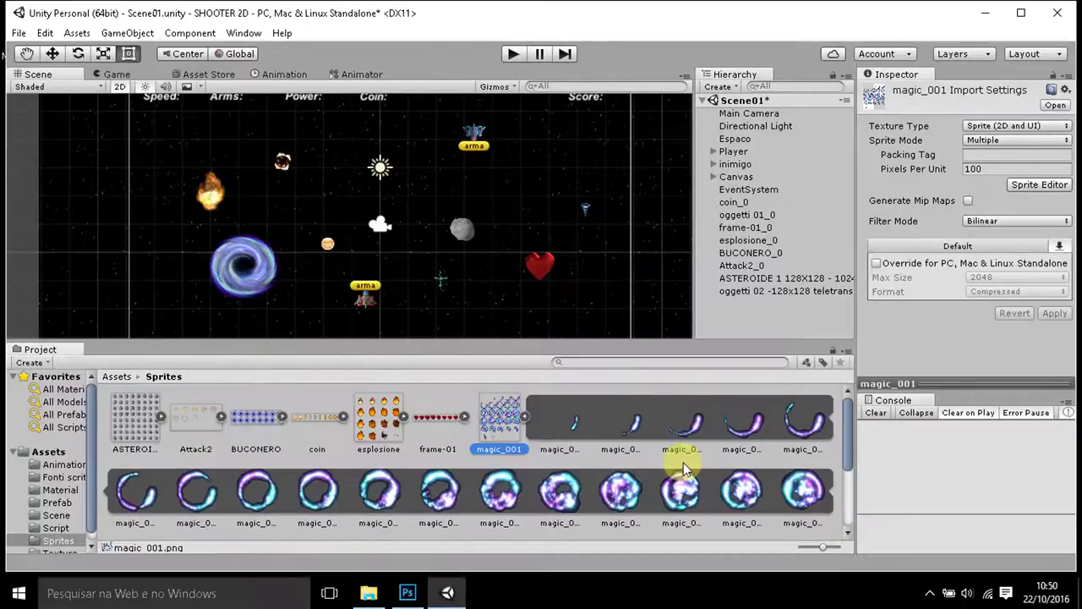
{"action": "left_click", "coordinate": [683, 430]}
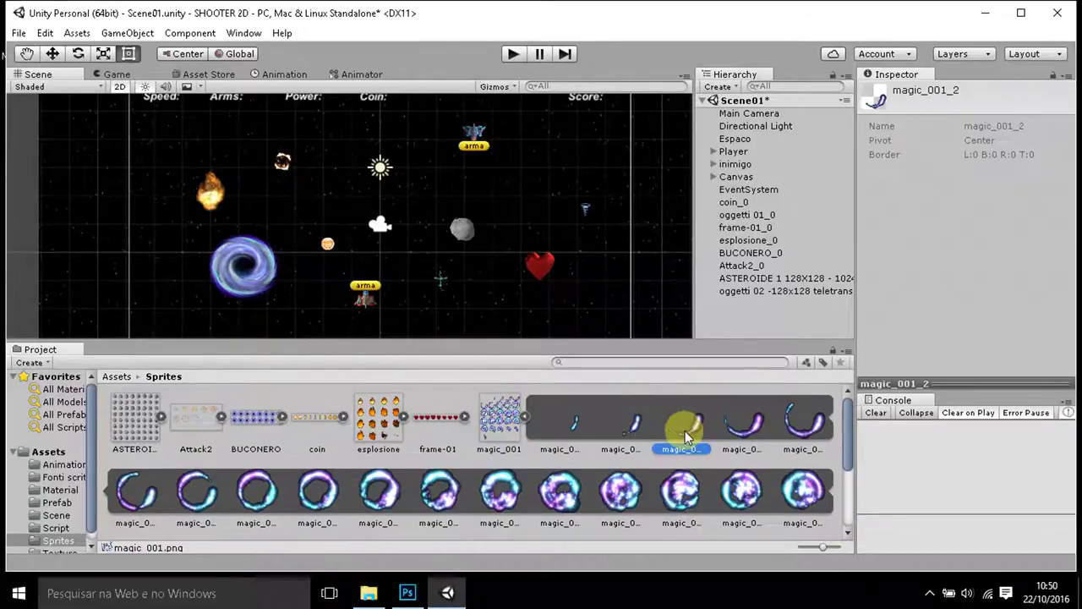
{"action": "left_click", "coordinate": [577, 431]}
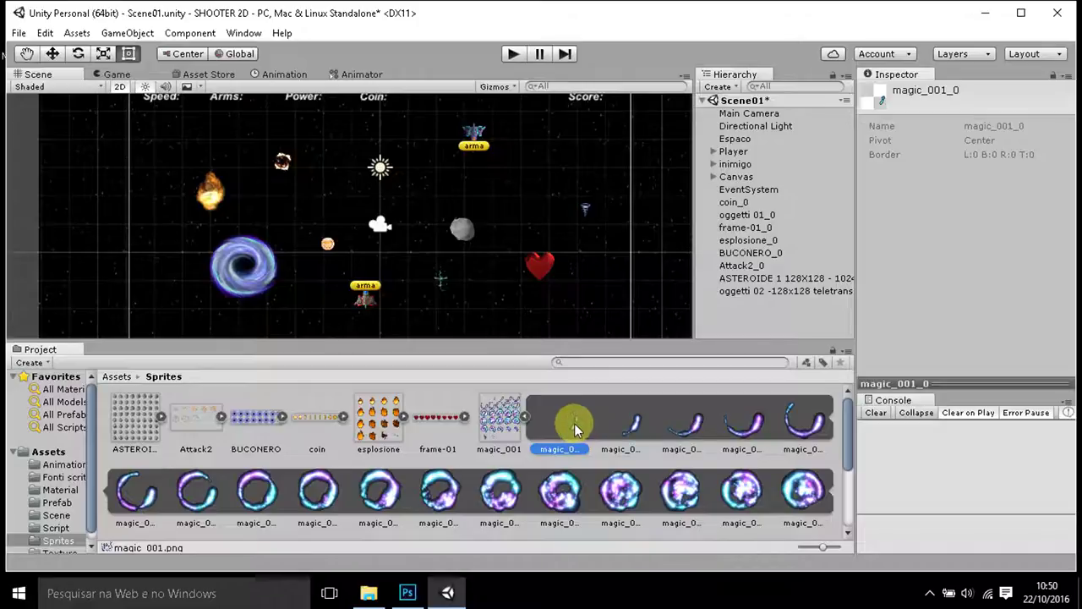
Place magic_001_0 in the scene near the Score label and show the Animation folder.
{"action": "left_click_drag", "start_coordinate": [568, 424], "coordinate": [554, 149]}
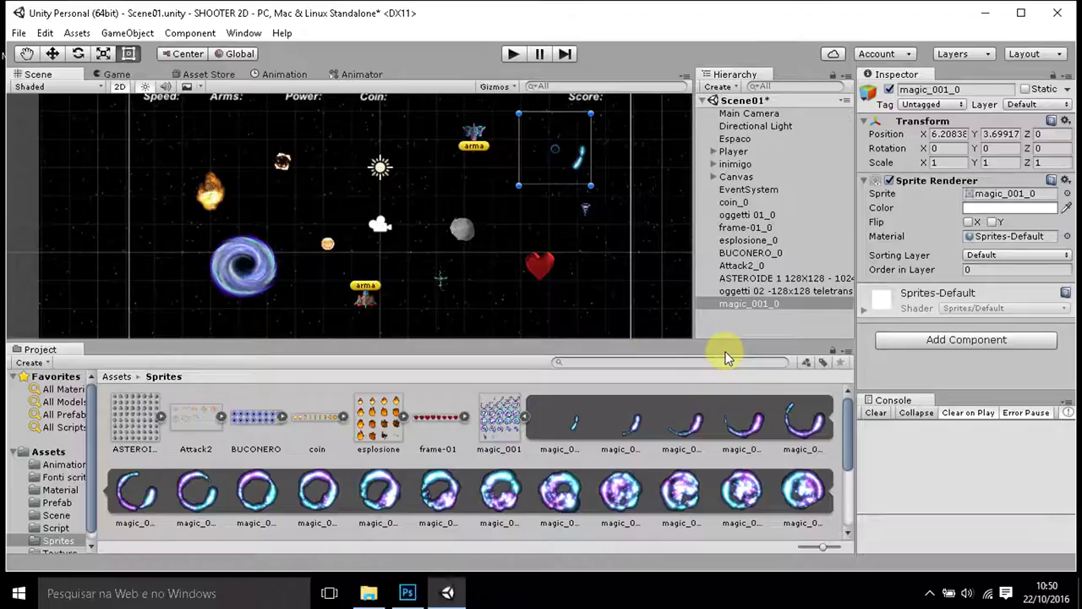
{"action": "scroll", "coordinate": [68, 470], "scroll_direction": "down", "scroll_amount": 1}
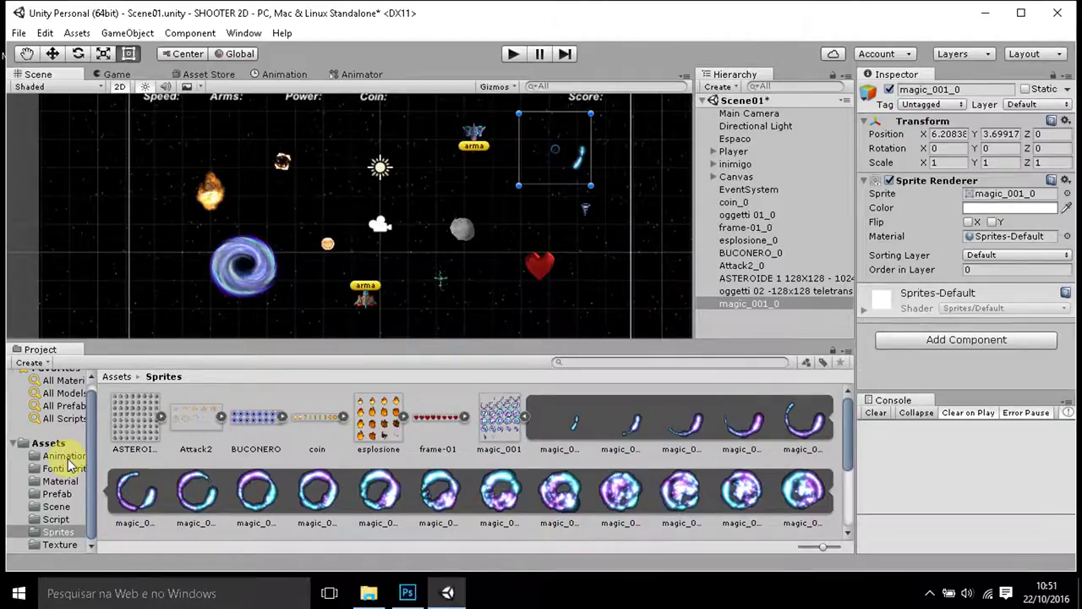
{"action": "left_click", "coordinate": [71, 461]}
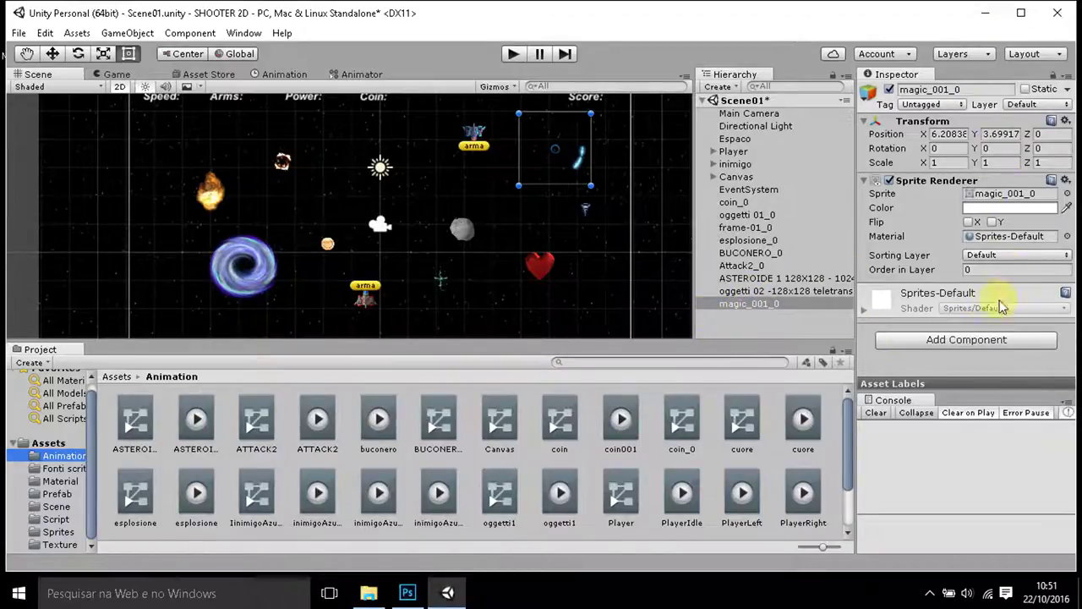
Add a Miscellaneous > Animator component to the magic_001_0 object.
{"action": "left_click", "coordinate": [982, 348]}
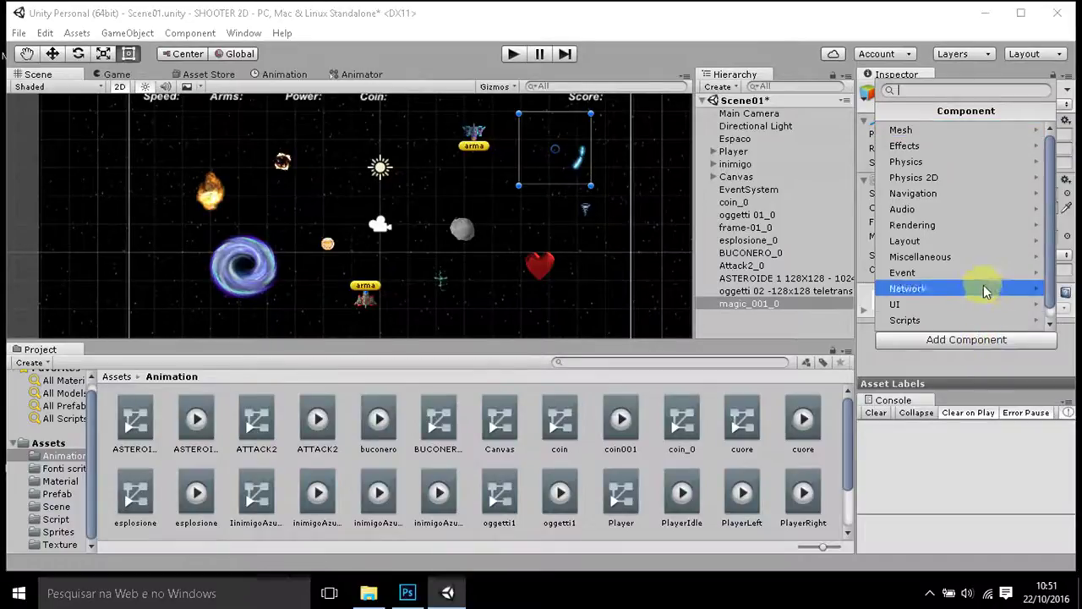
{"action": "left_click", "coordinate": [985, 256]}
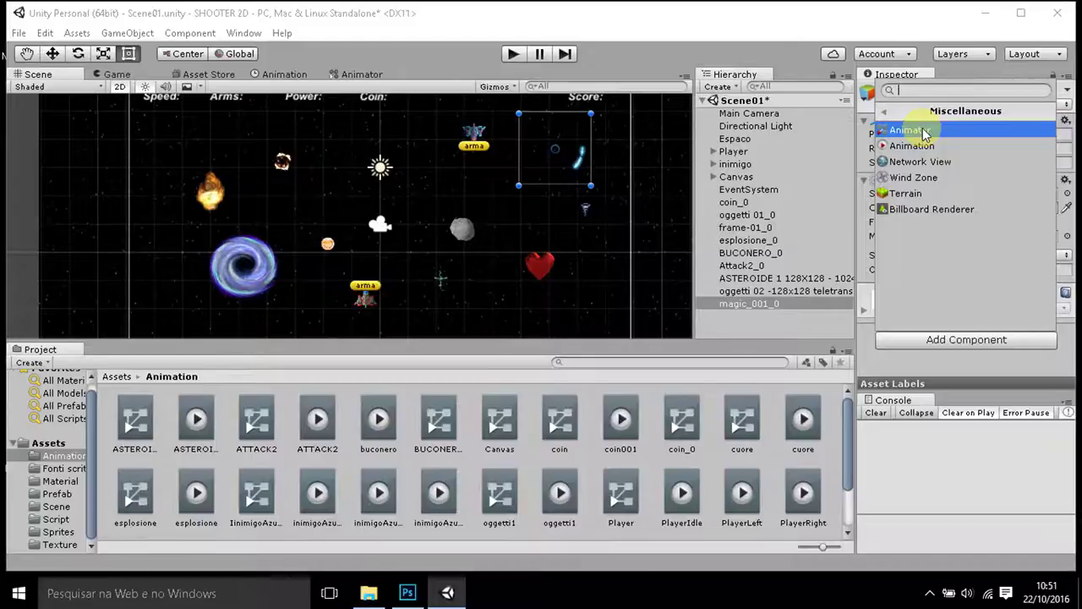
{"action": "left_click", "coordinate": [925, 133]}
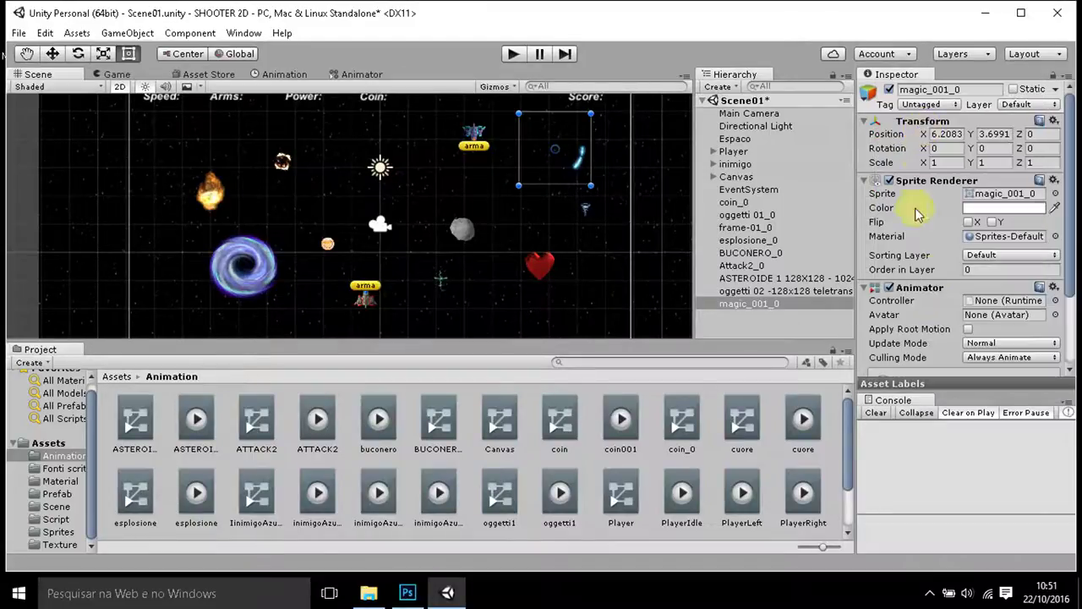
{"action": "scroll", "coordinate": [954, 304], "scroll_direction": "down", "scroll_amount": 1}
{"action": "scroll", "coordinate": [972, 270], "scroll_direction": "down", "scroll_amount": 1}
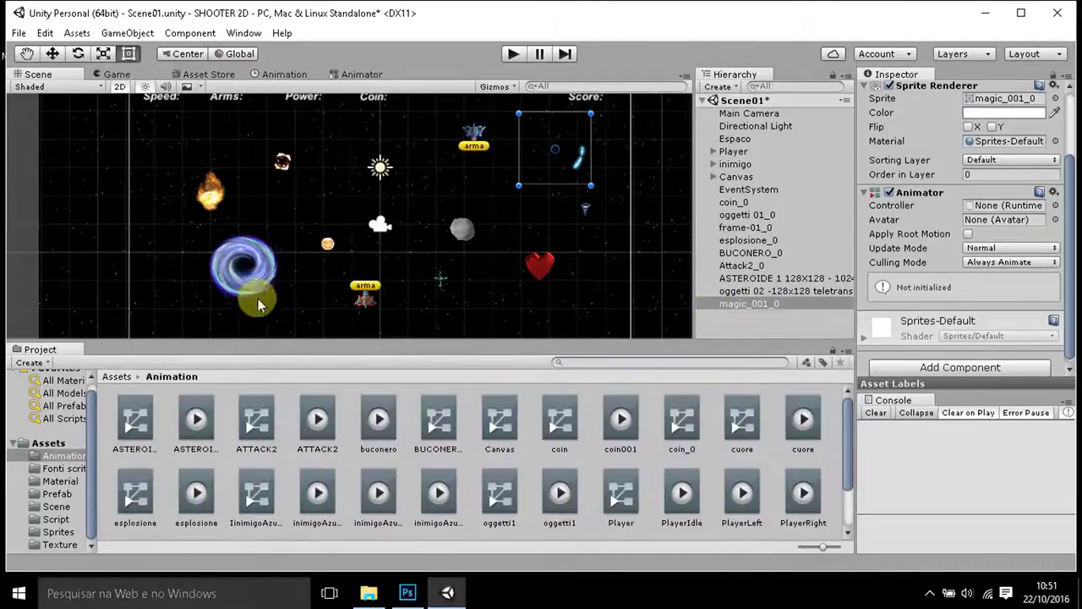
{"action": "scroll", "coordinate": [689, 499], "scroll_direction": "down", "scroll_amount": 2}
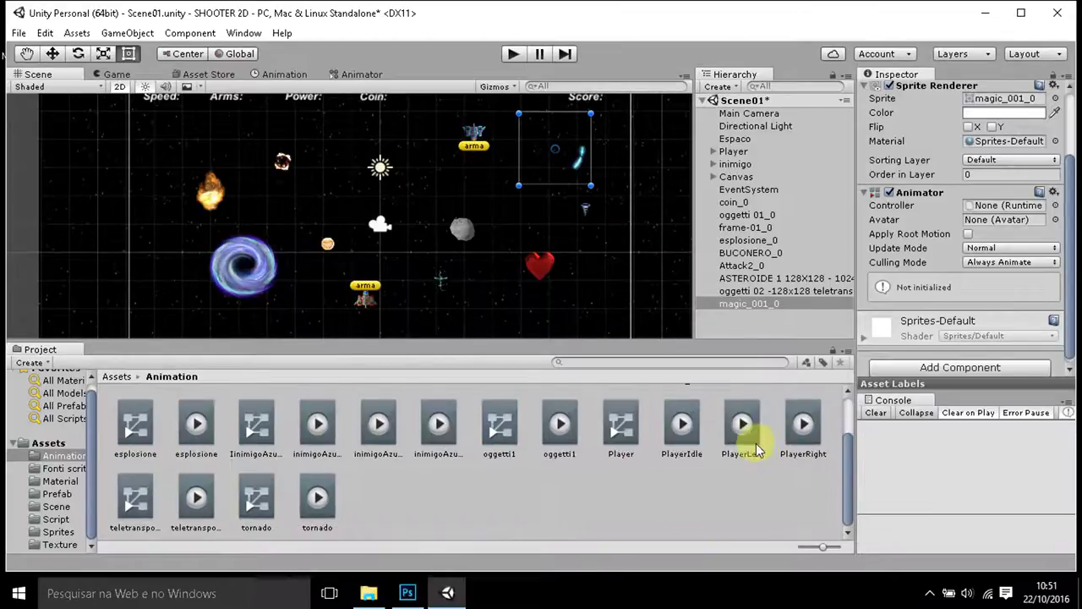
Create an Animator Controller in the Animation folder and name it magic.
{"action": "right_click", "coordinate": [480, 489]}
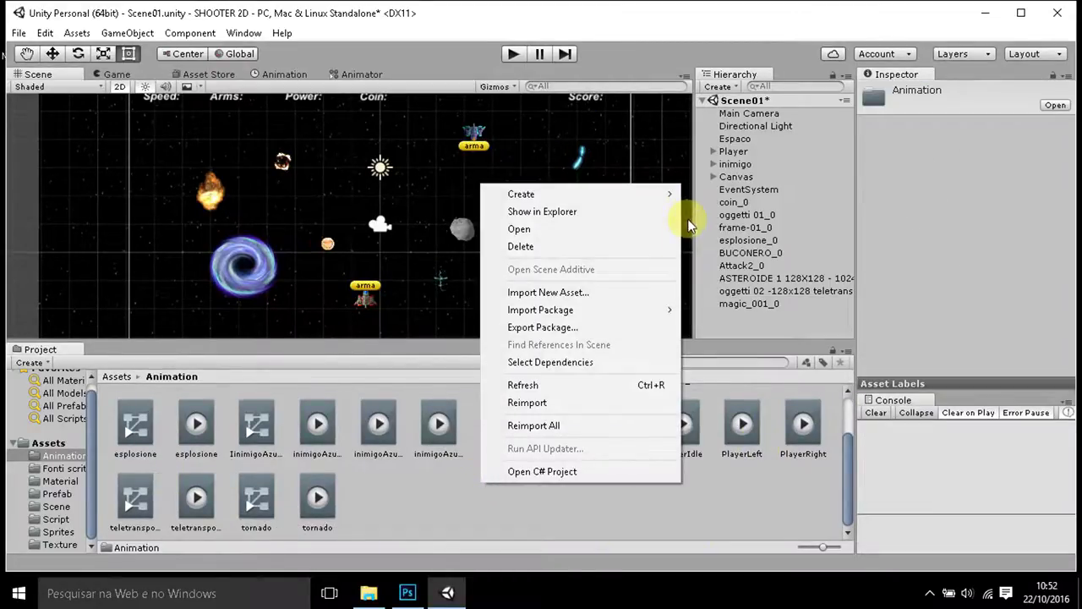
{"action": "mouse_move", "coordinate": [676, 194]}
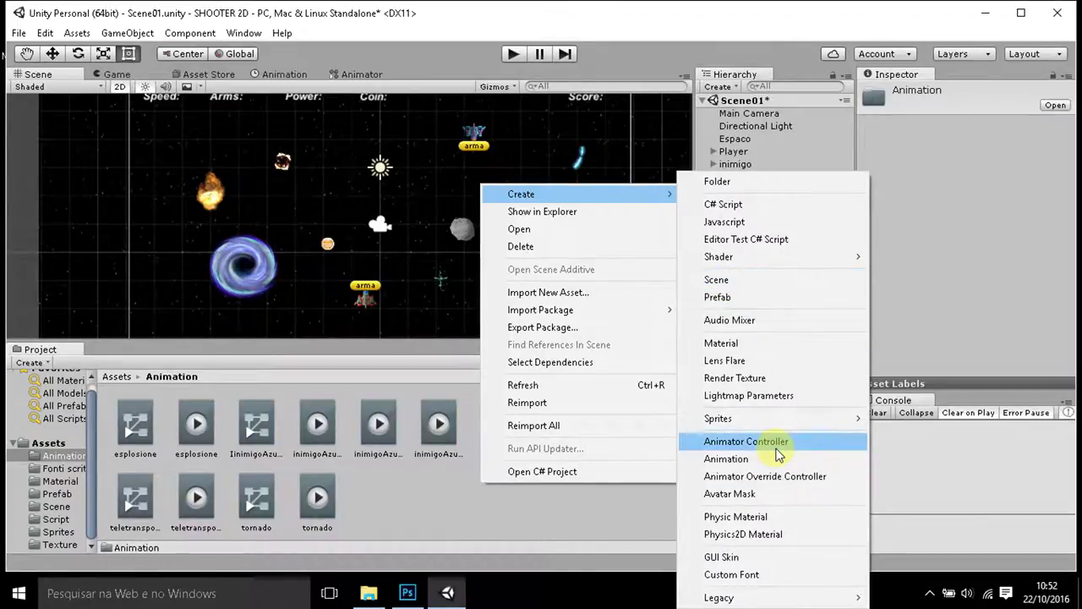
{"action": "left_click", "coordinate": [775, 447]}
{"action": "type", "text": "magic"}
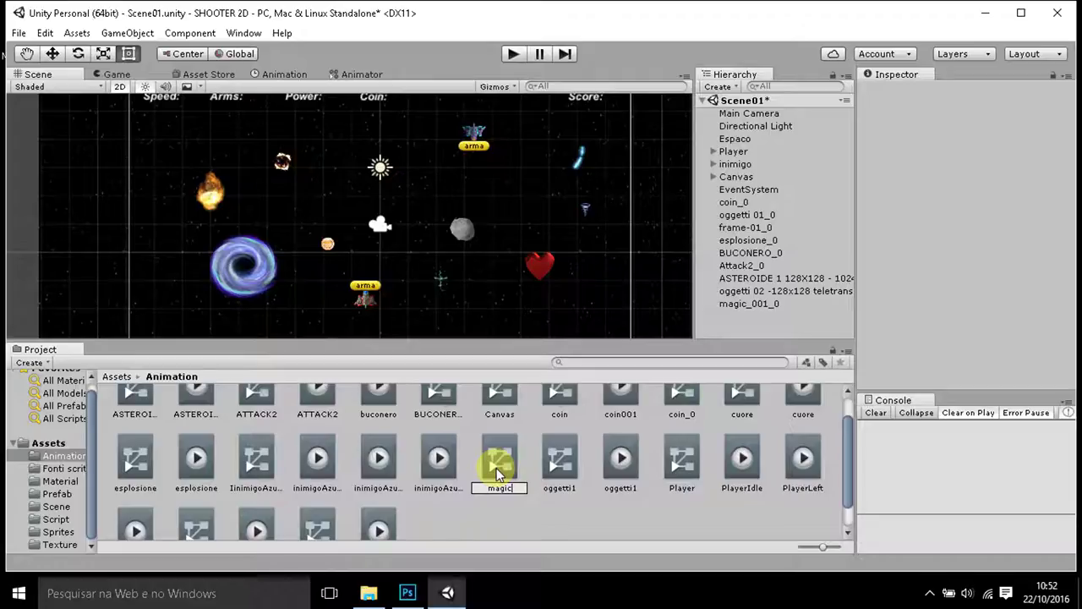
{"action": "key", "text": "Return"}
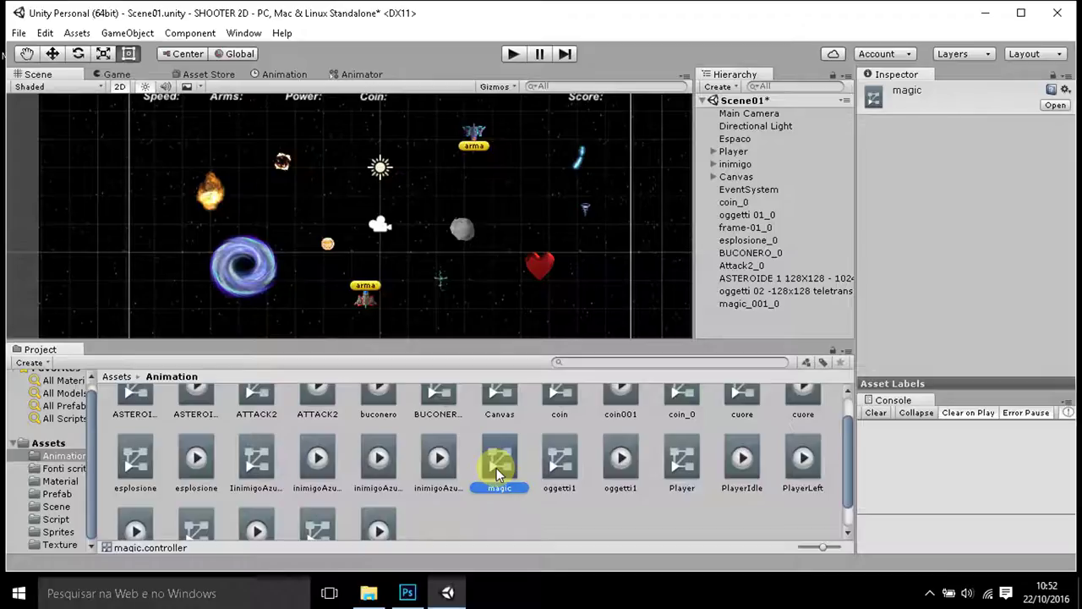
Assign the magic controller to magic_001_0's Animator Controller field.
{"action": "left_click", "coordinate": [738, 304]}
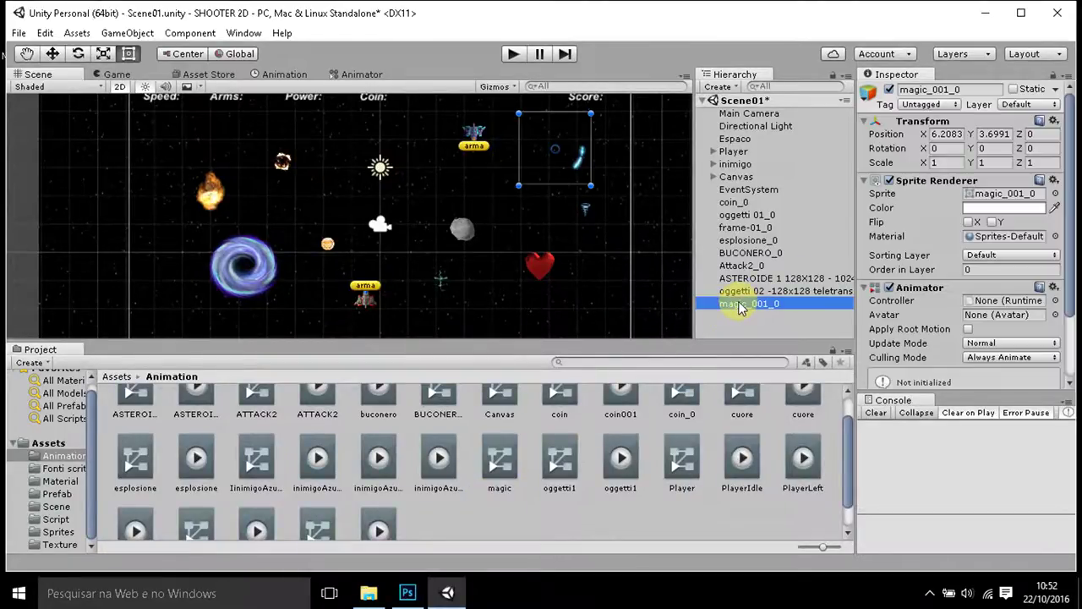
{"action": "scroll", "coordinate": [1040, 267], "scroll_direction": "down", "scroll_amount": 2}
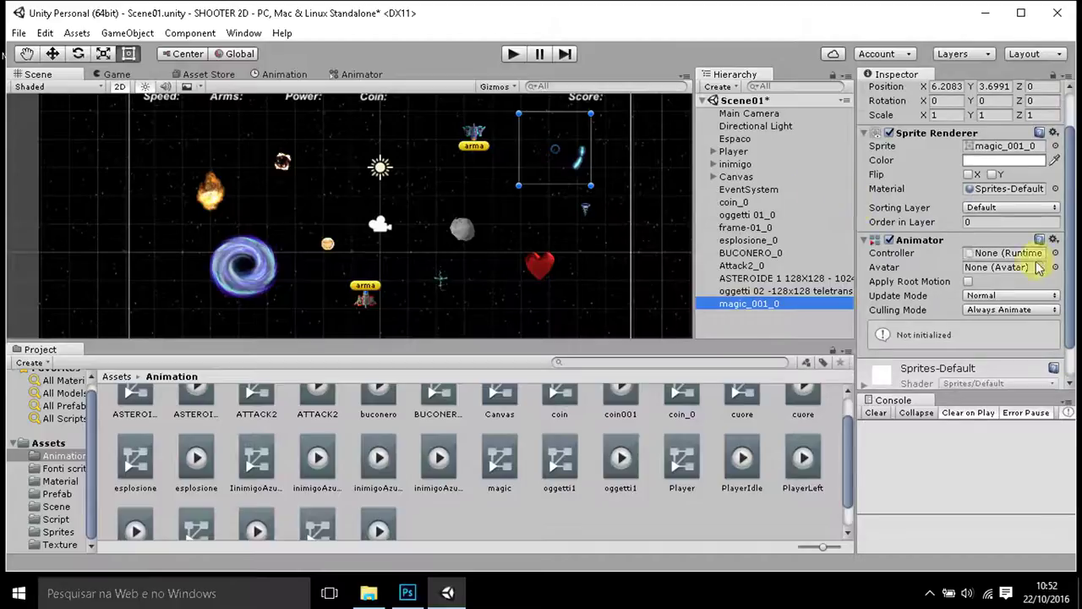
{"action": "left_click", "coordinate": [497, 457]}
{"action": "left_click_drag", "start_coordinate": [630, 432], "coordinate": [999, 256]}
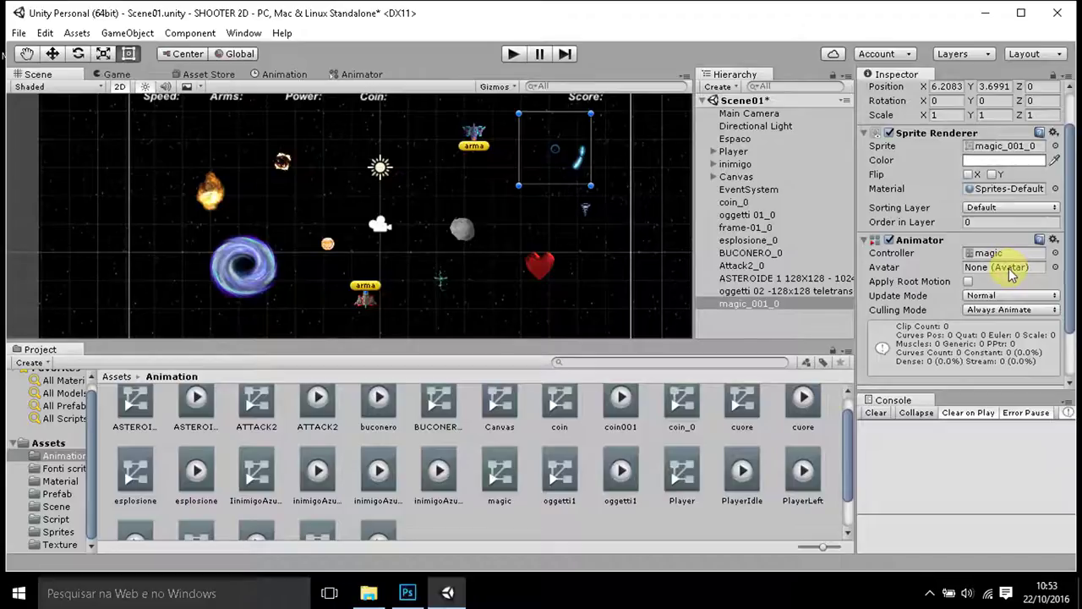
Keep the Animator's update mode Normal and culling mode Always Animate.
{"action": "scroll", "coordinate": [1010, 272], "scroll_direction": "down", "scroll_amount": 3}
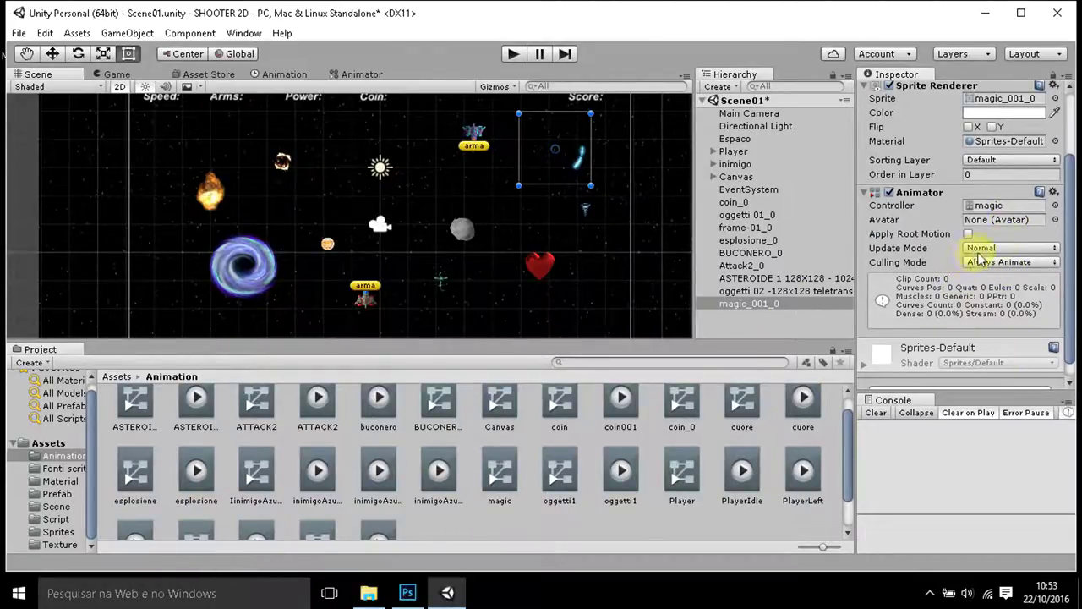
{"action": "left_click", "coordinate": [997, 250]}
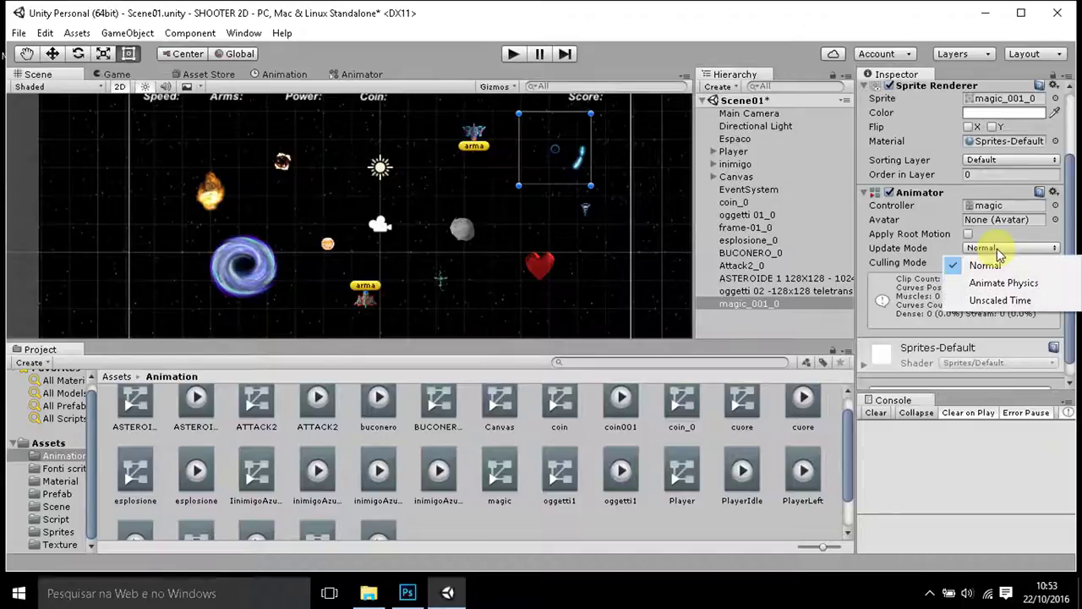
{"action": "left_click", "coordinate": [1057, 247]}
{"action": "left_click", "coordinate": [1048, 263]}
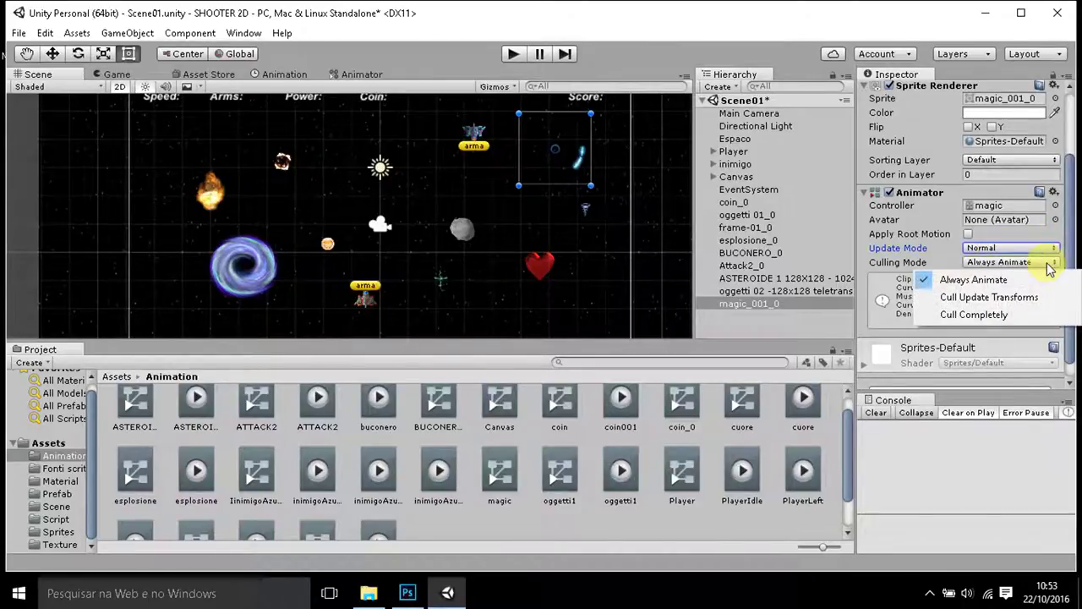
{"action": "left_click", "coordinate": [1075, 245]}
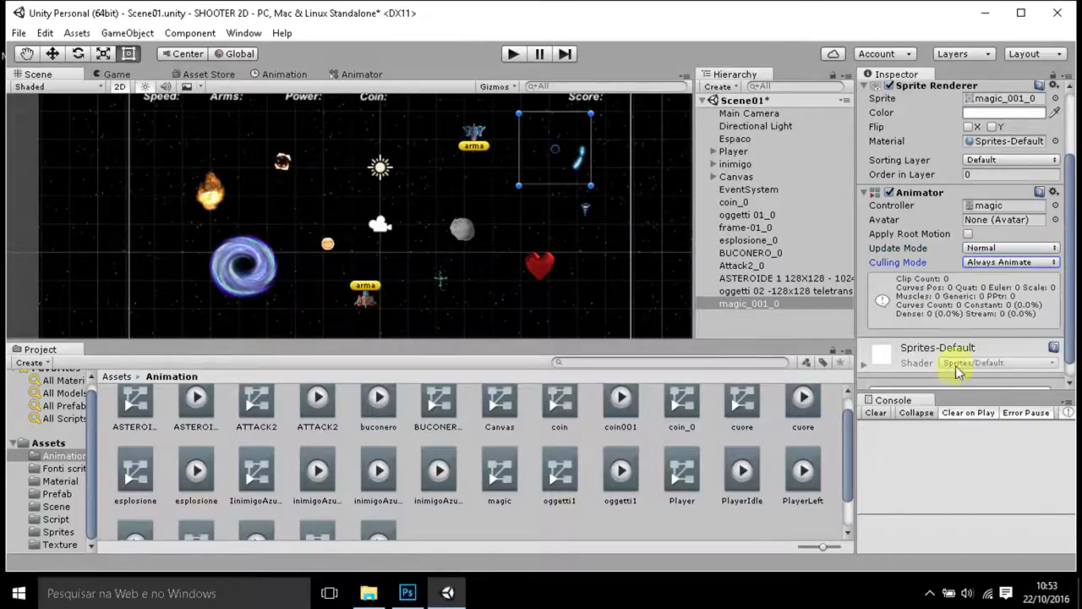
{"action": "scroll", "coordinate": [929, 367], "scroll_direction": "down", "scroll_amount": 1}
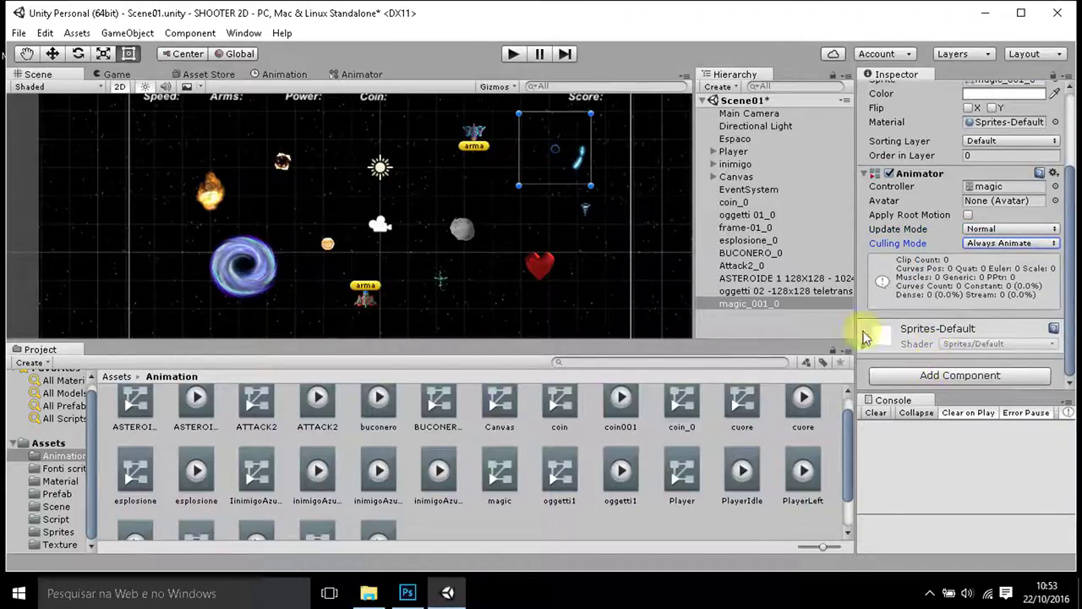
Open the Animation window from the Window menu for magic_001_0.
{"action": "left_click", "coordinate": [282, 76]}
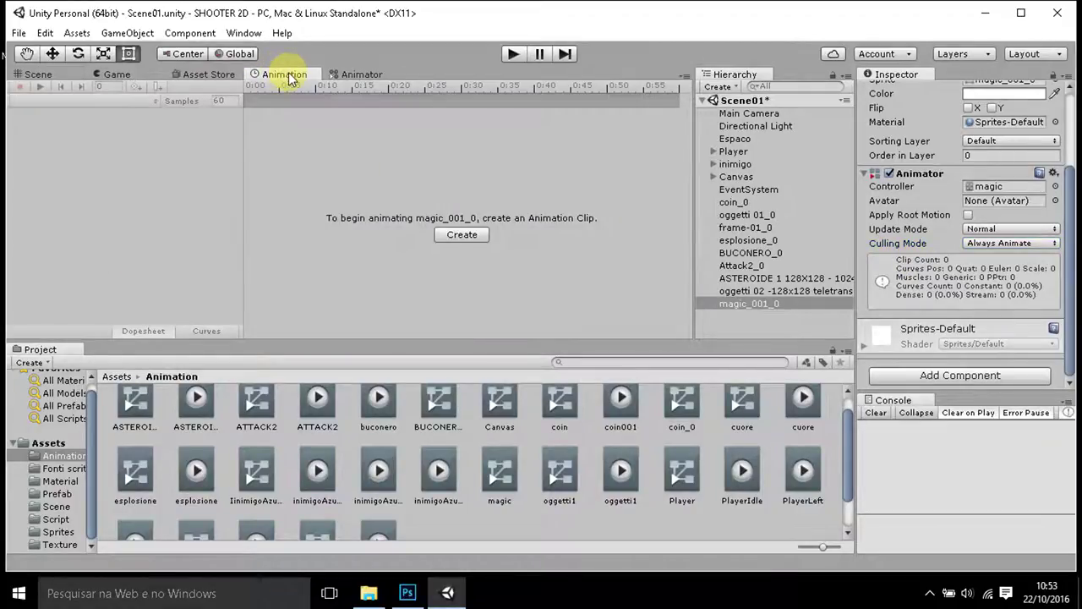
{"action": "left_click", "coordinate": [241, 38]}
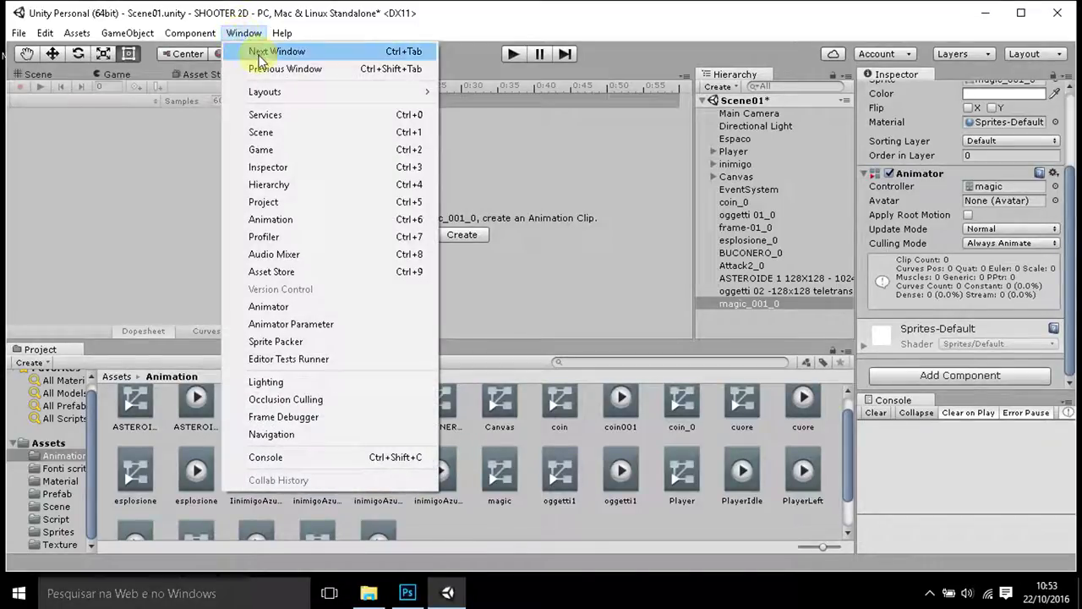
{"action": "left_click", "coordinate": [328, 220]}
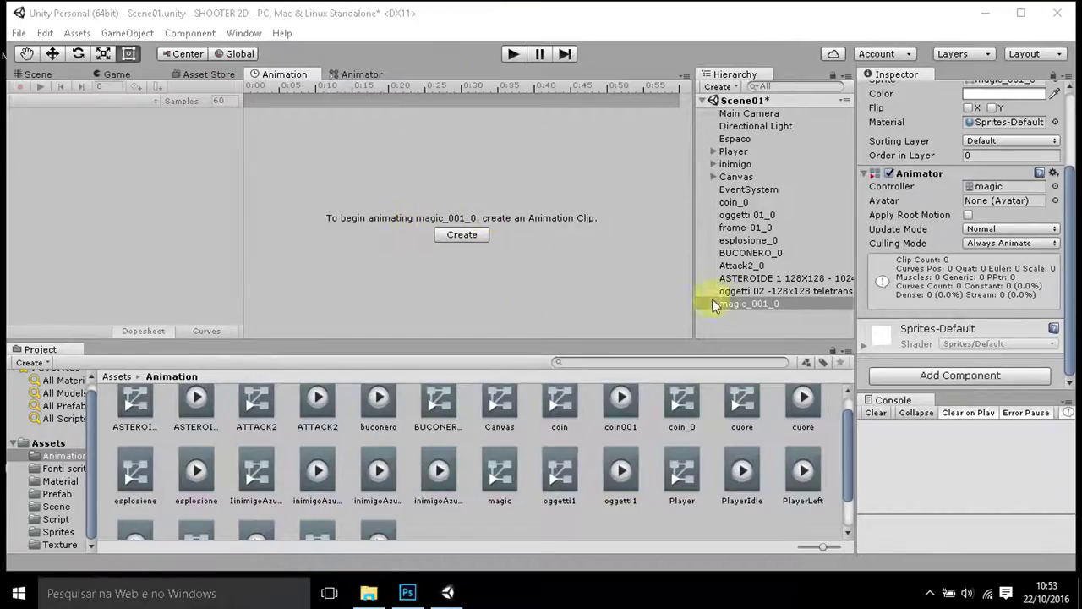
Create a new animation clip named 'magic' and save it in the Animation folder.
{"action": "left_click", "coordinate": [465, 238]}
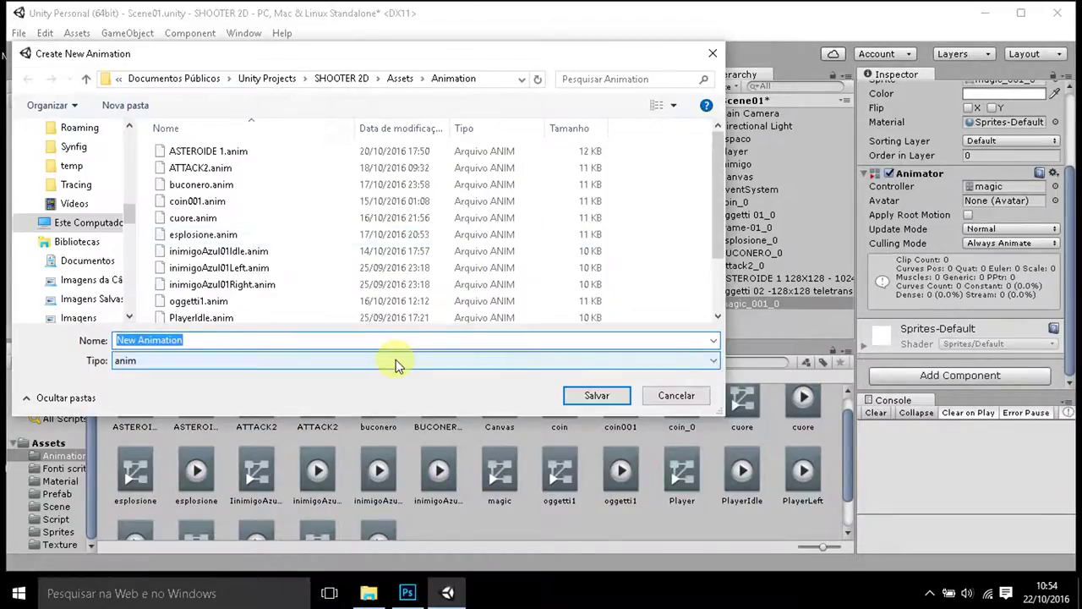
{"action": "type", "text": "ma"}
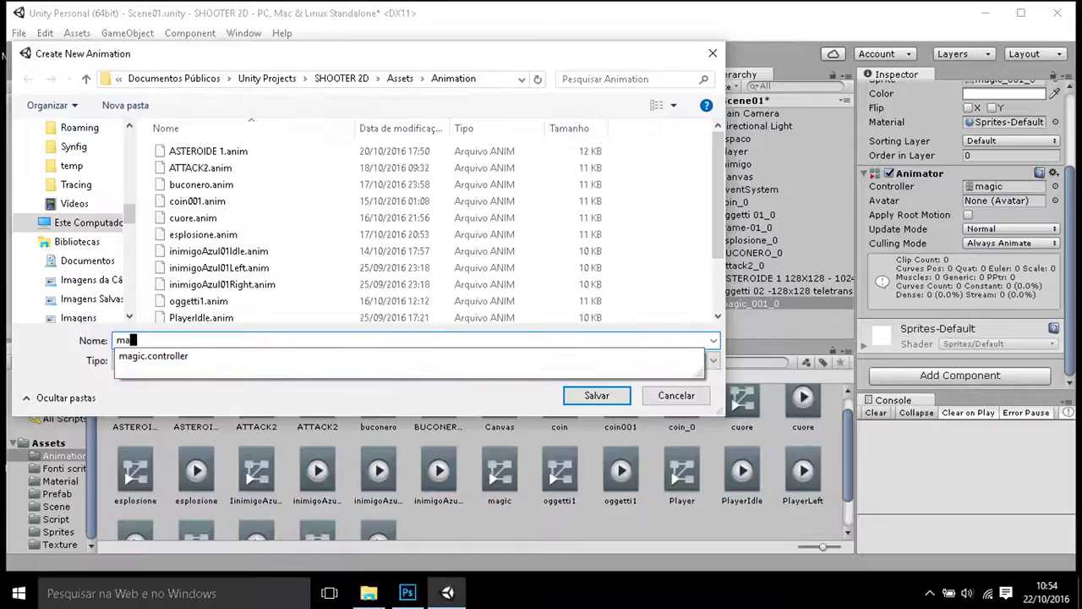
{"action": "type", "text": "gi"}
{"action": "type", "text": "c"}
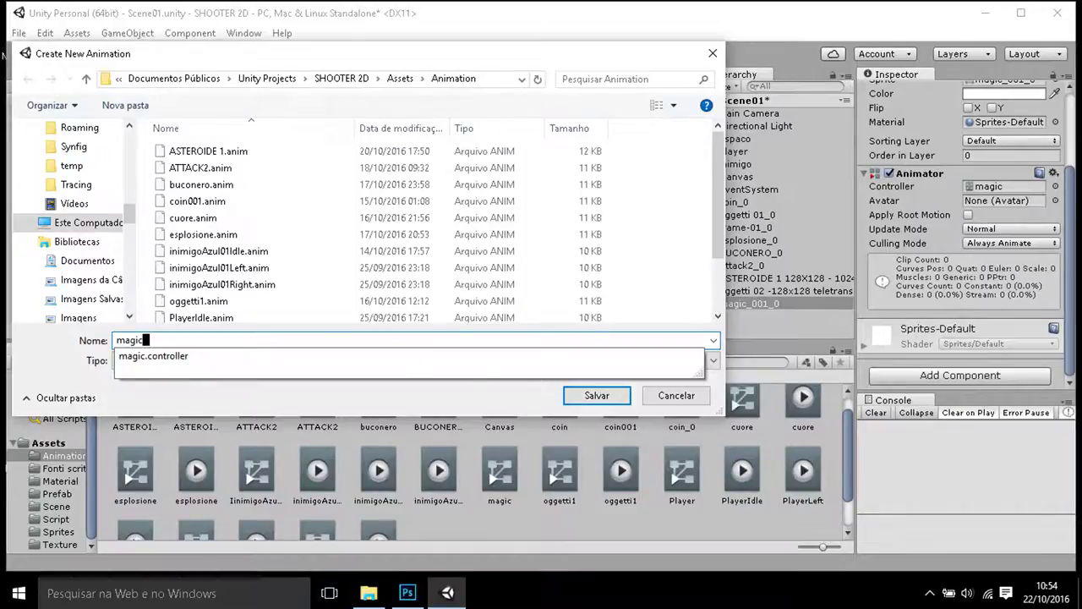
{"action": "left_click", "coordinate": [612, 399]}
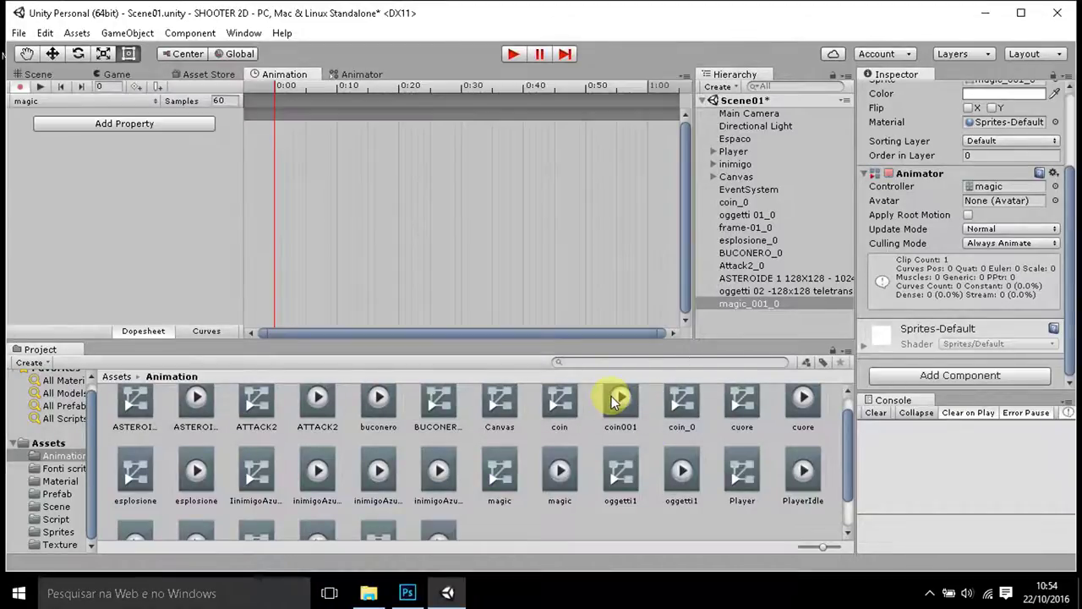
{"action": "left_click", "coordinate": [24, 103]}
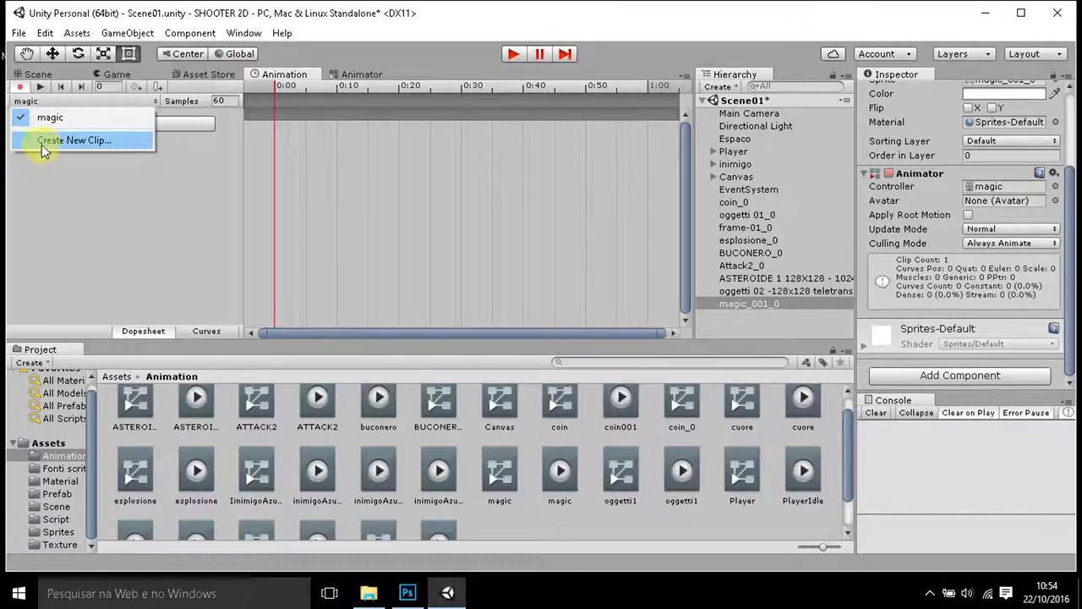
{"action": "left_click", "coordinate": [83, 203]}
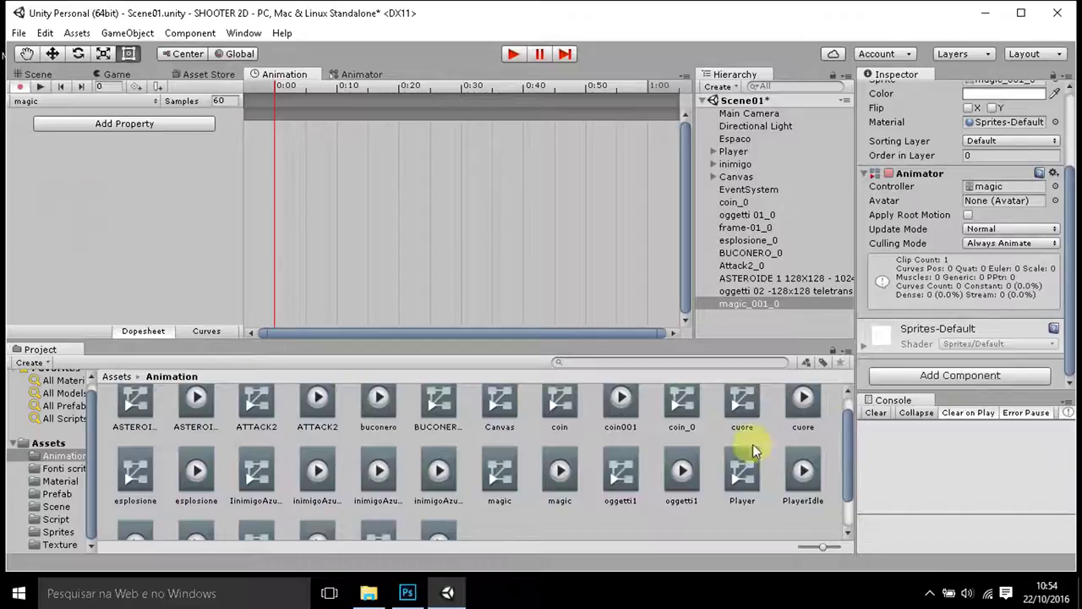
{"action": "scroll", "coordinate": [498, 466], "scroll_direction": "down", "scroll_amount": 2}
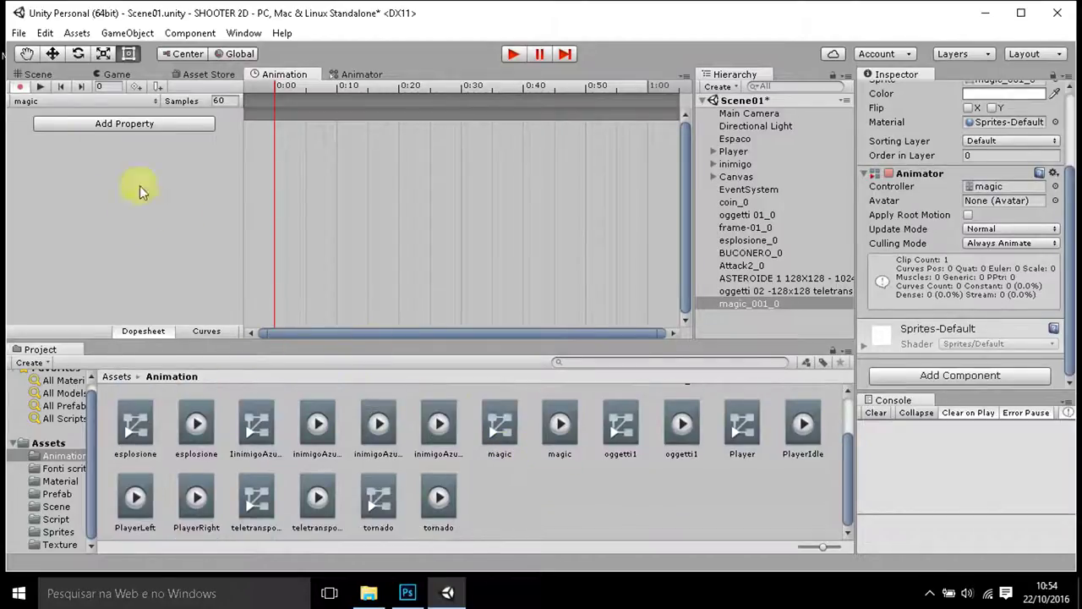
{"action": "left_click", "coordinate": [24, 103]}
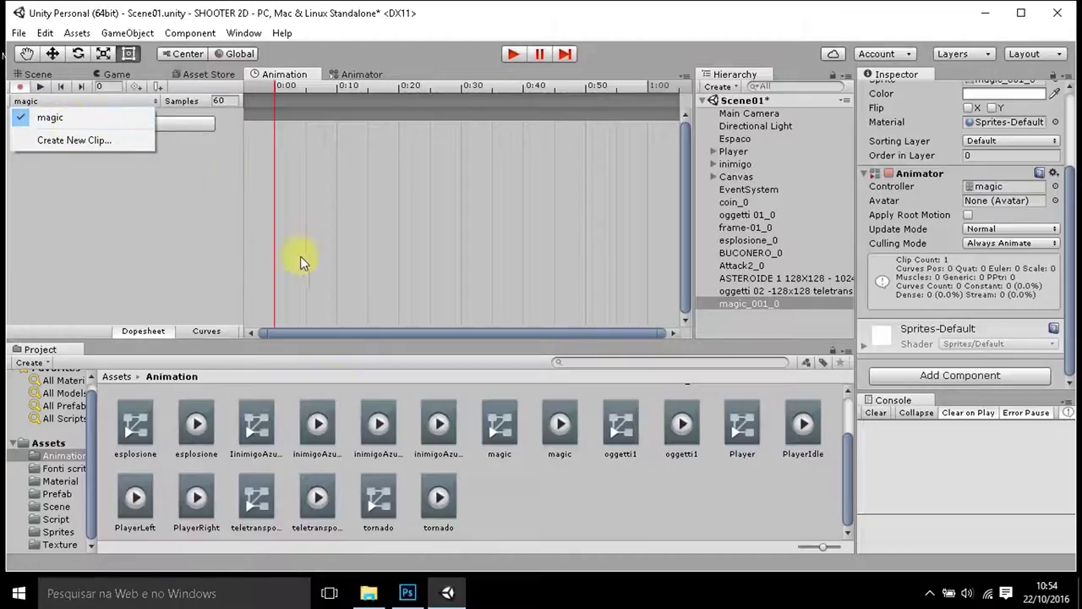
In Assets > Sprites, select all 27 magic sprite frames, from the first to the last.
{"action": "left_click", "coordinate": [65, 532]}
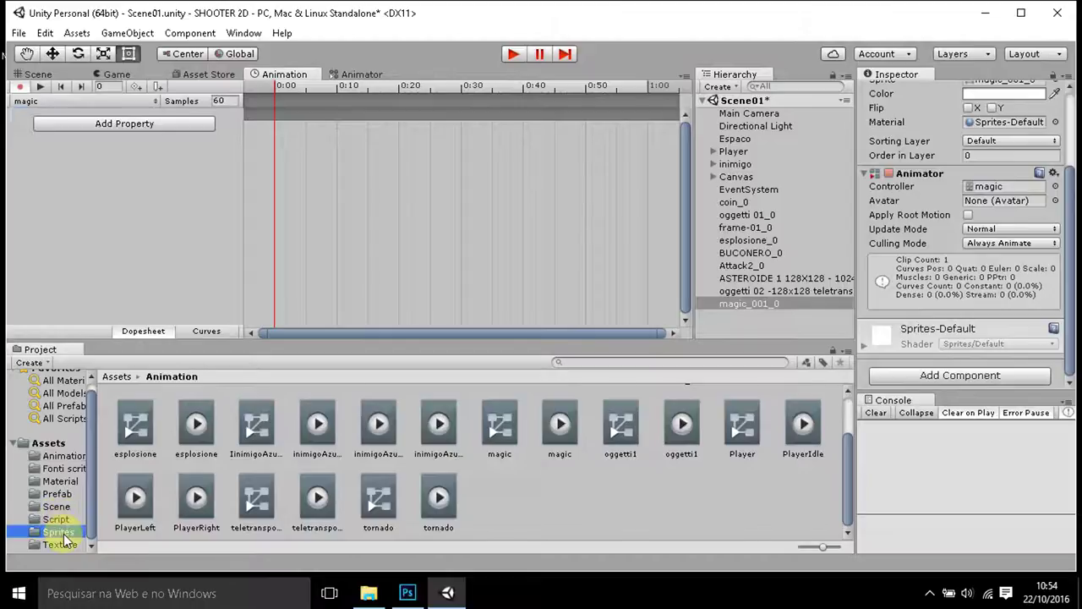
{"action": "scroll", "coordinate": [584, 420], "scroll_direction": "up", "scroll_amount": 1}
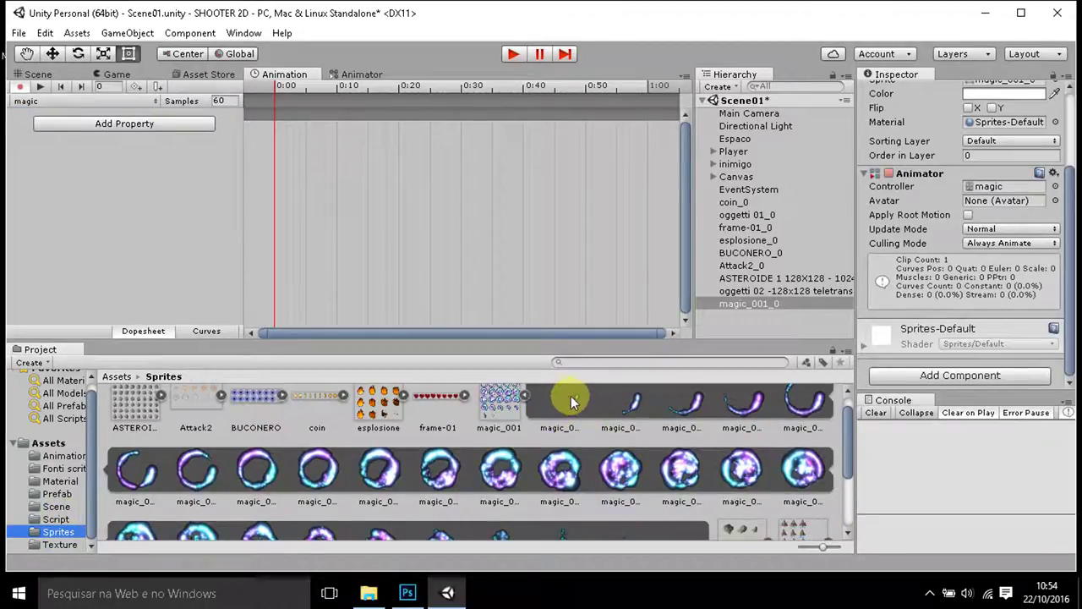
{"action": "left_click", "coordinate": [569, 401]}
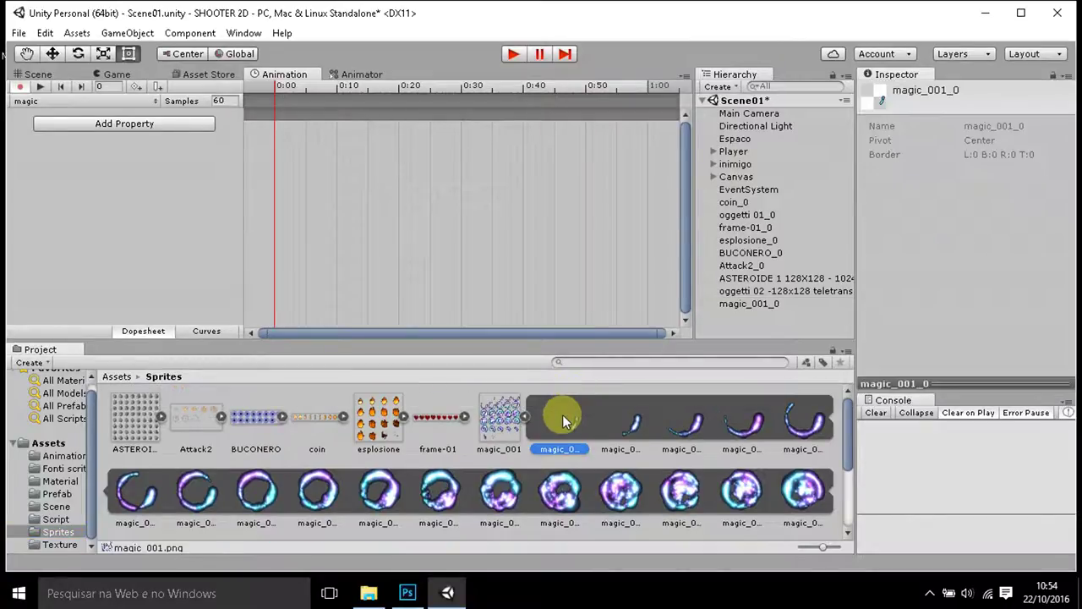
{"action": "scroll", "coordinate": [566, 431], "scroll_direction": "down", "scroll_amount": 1}
{"action": "scroll", "coordinate": [567, 432], "scroll_direction": "down", "scroll_amount": 2}
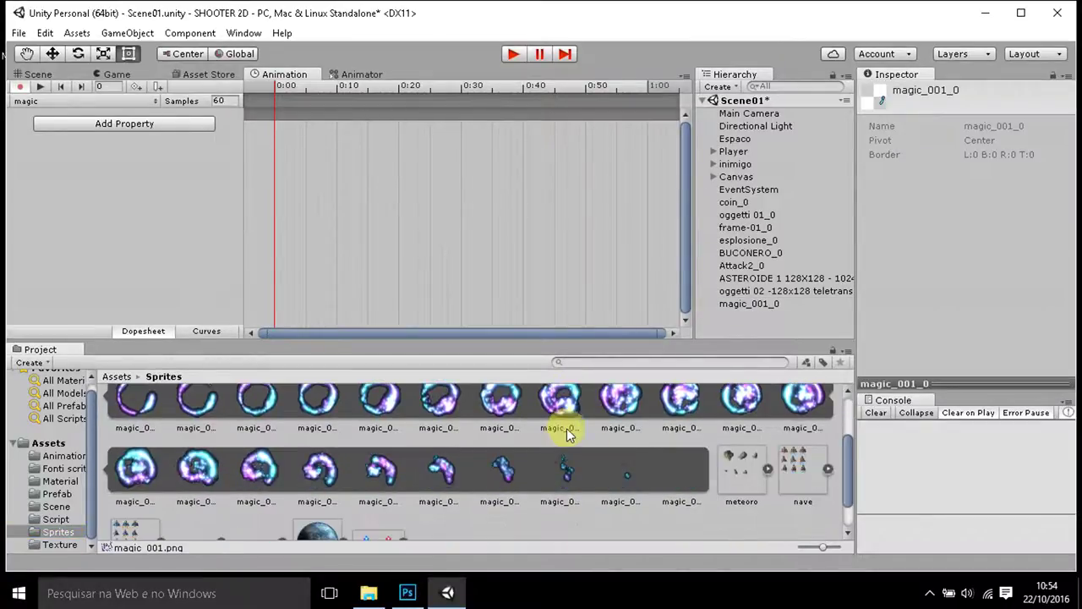
{"action": "left_click", "coordinate": [627, 474], "text": "shift"}
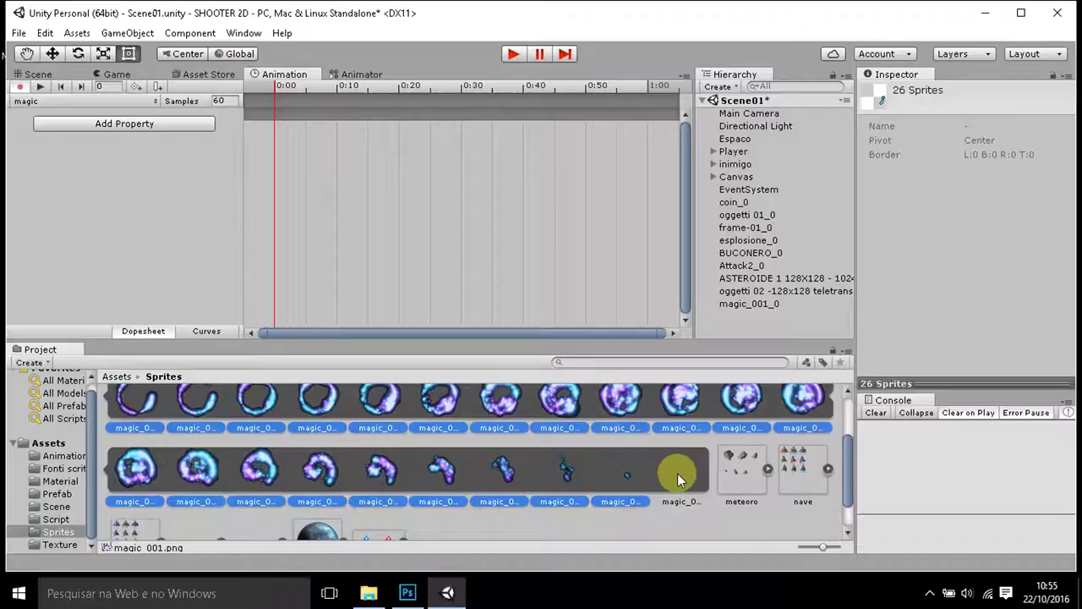
{"action": "left_click", "coordinate": [677, 473], "text": "ctrl"}
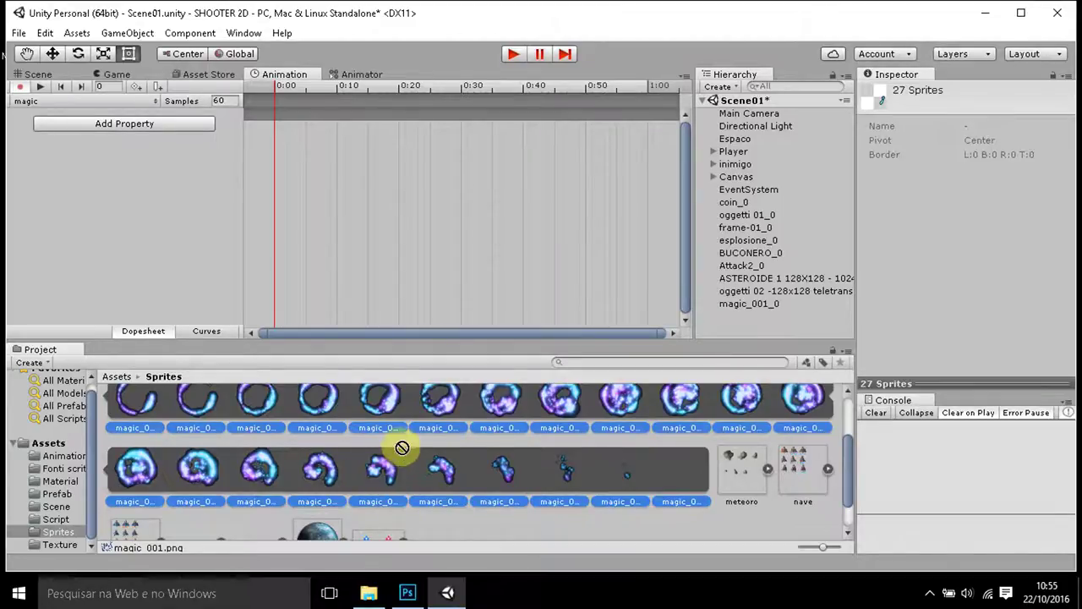
Drop the 27 selected frames into the magic clip as keyframes, then select the 60 Samples value.
{"action": "left_click_drag", "start_coordinate": [446, 204], "coordinate": [367, 144]}
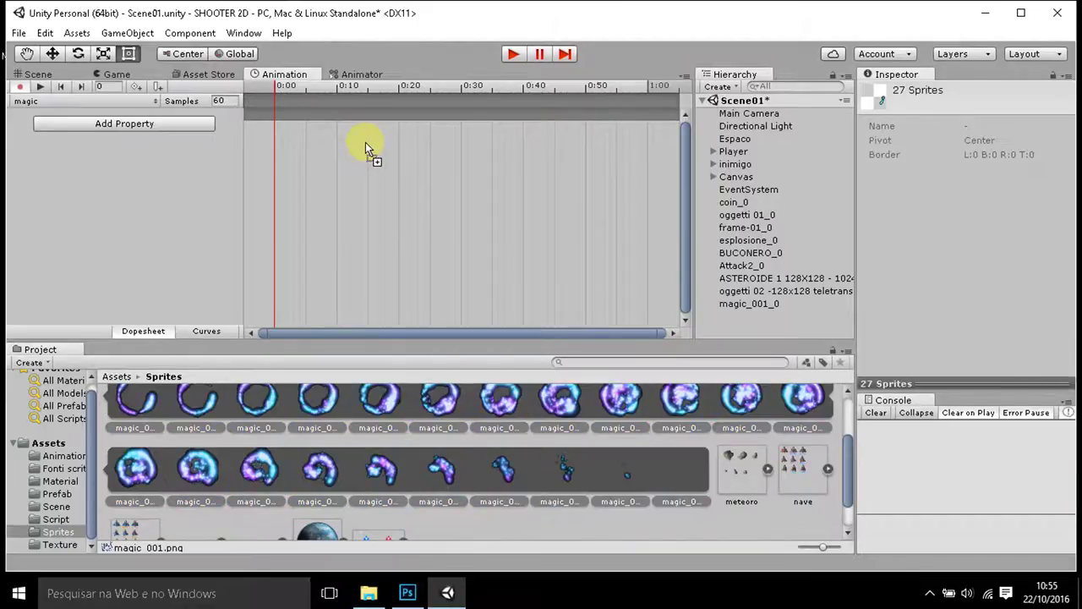
{"action": "left_click_drag", "start_coordinate": [366, 144], "coordinate": [365, 144]}
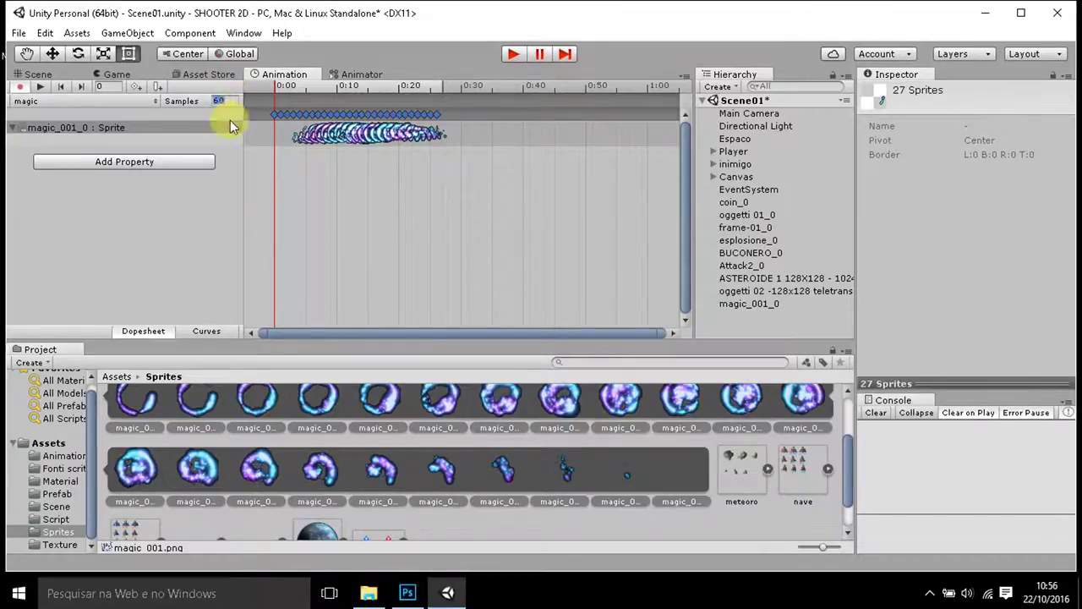
{"action": "left_click", "coordinate": [240, 101]}
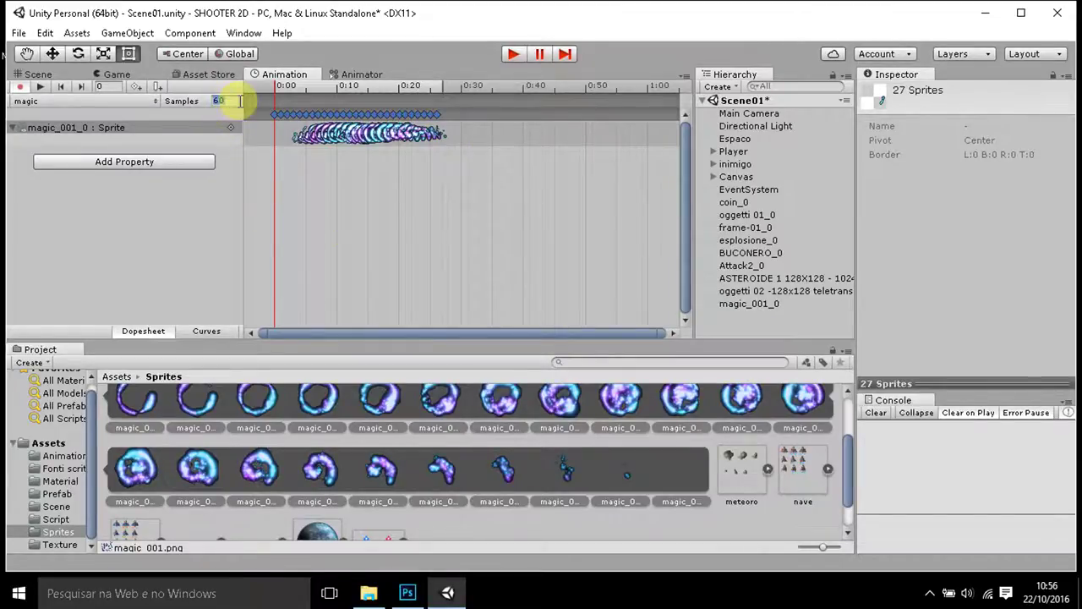
{"action": "left_click", "coordinate": [514, 54]}
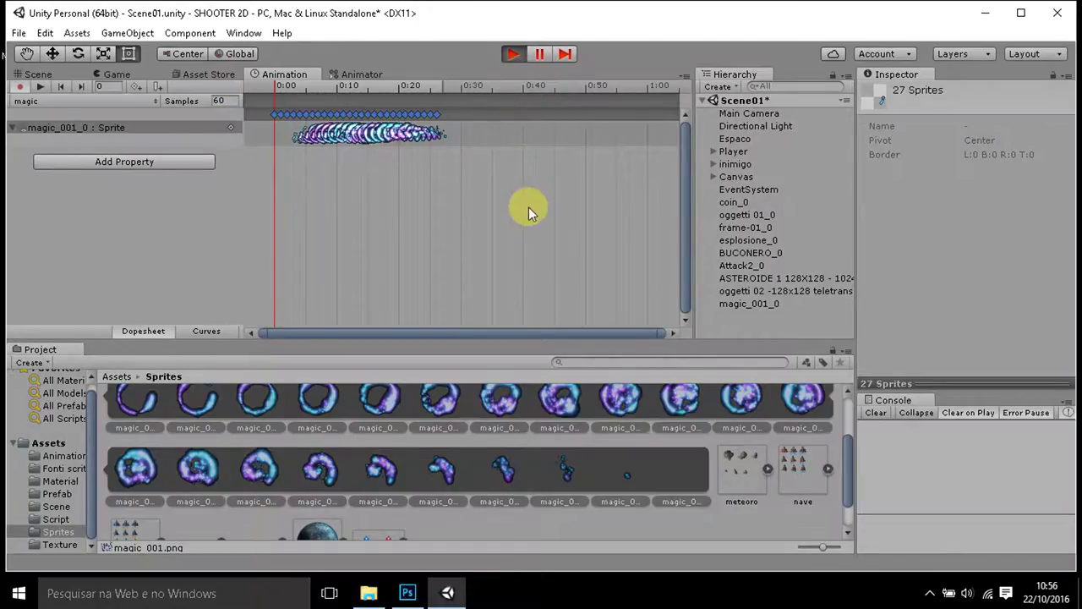
{"action": "left_click", "coordinate": [511, 55]}
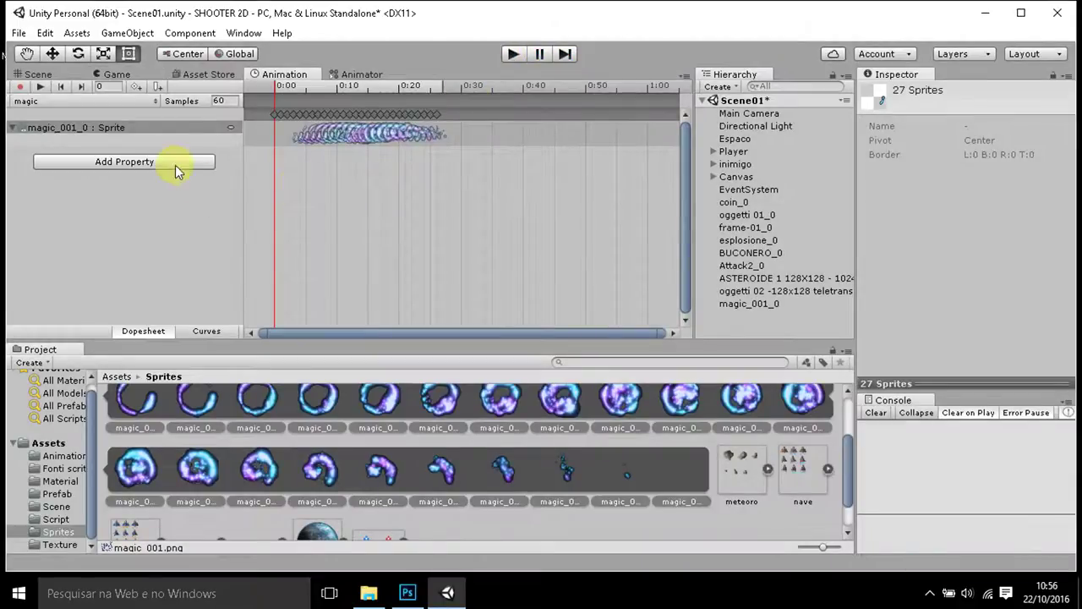
{"action": "left_click", "coordinate": [230, 100]}
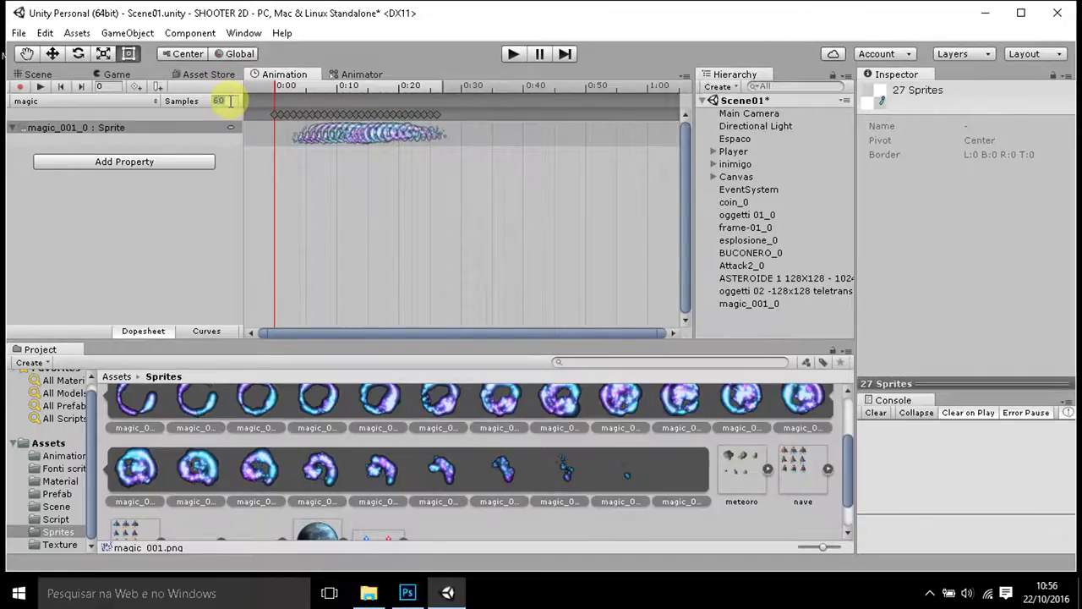
{"action": "left_click", "coordinate": [220, 100]}
{"action": "left_click", "coordinate": [231, 100]}
{"action": "scroll", "coordinate": [549, 448], "scroll_direction": "up", "scroll_amount": 2}
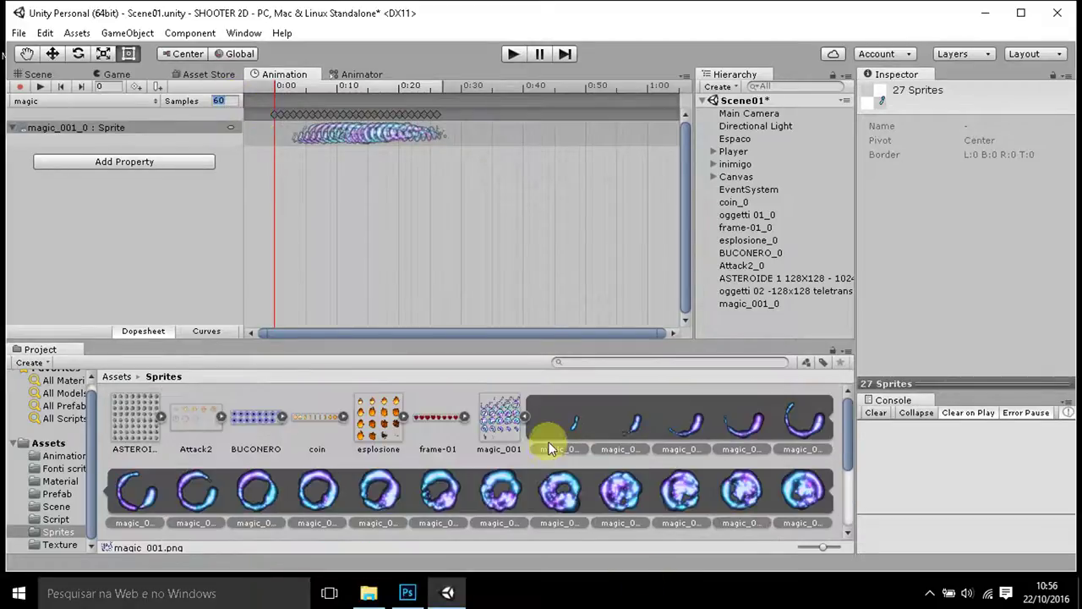
{"action": "scroll", "coordinate": [546, 447], "scroll_direction": "down", "scroll_amount": 1}
{"action": "scroll", "coordinate": [547, 447], "scroll_direction": "up", "scroll_amount": 1}
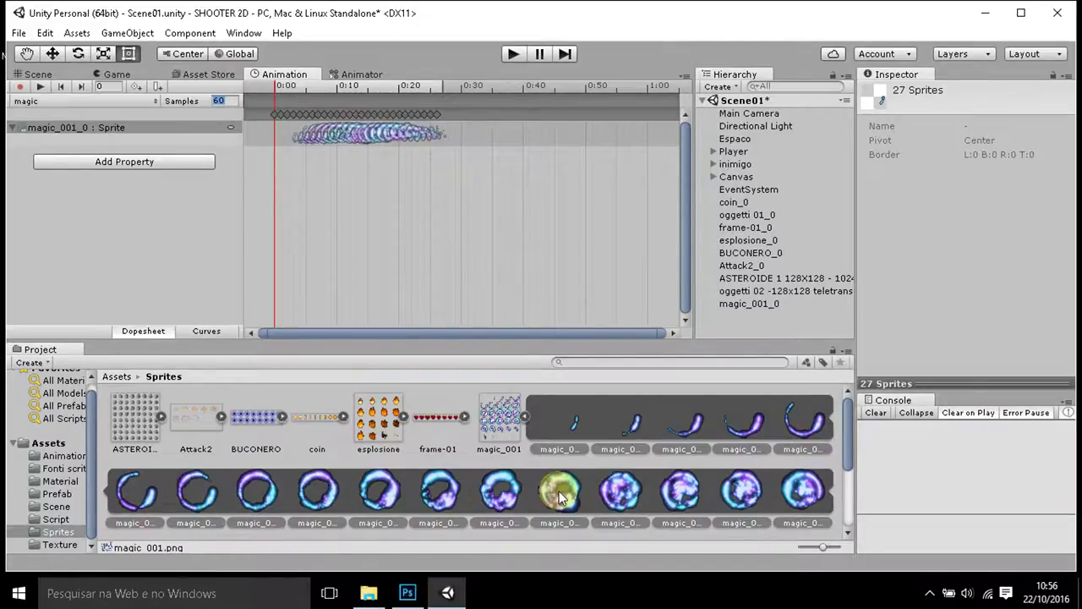
{"action": "scroll", "coordinate": [706, 505], "scroll_direction": "down", "scroll_amount": 1}
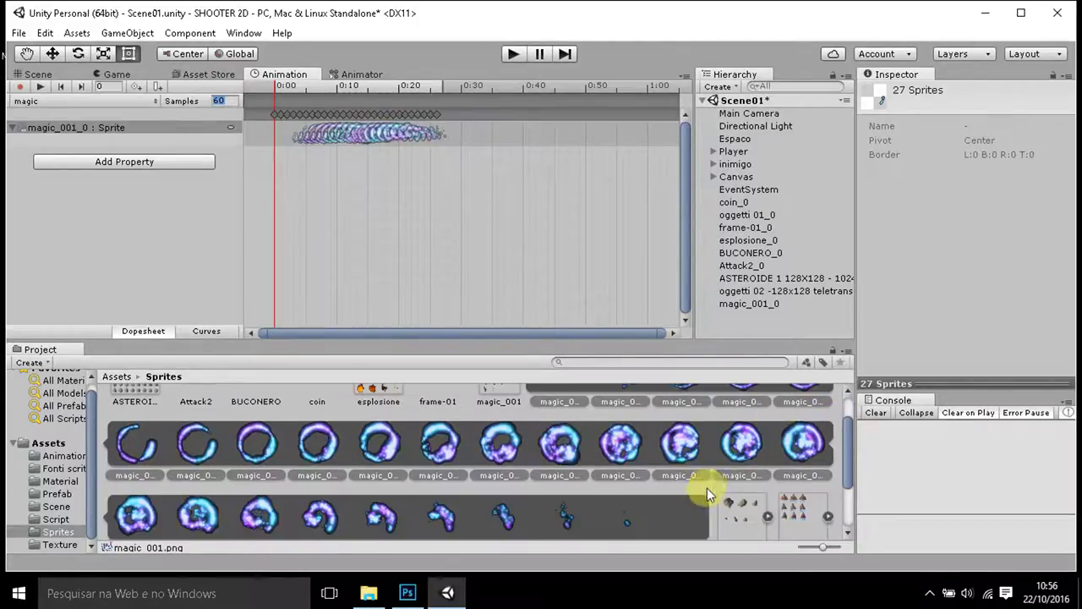
{"action": "scroll", "coordinate": [749, 437], "scroll_direction": "down", "scroll_amount": 1}
{"action": "scroll", "coordinate": [765, 438], "scroll_direction": "down", "scroll_amount": 1}
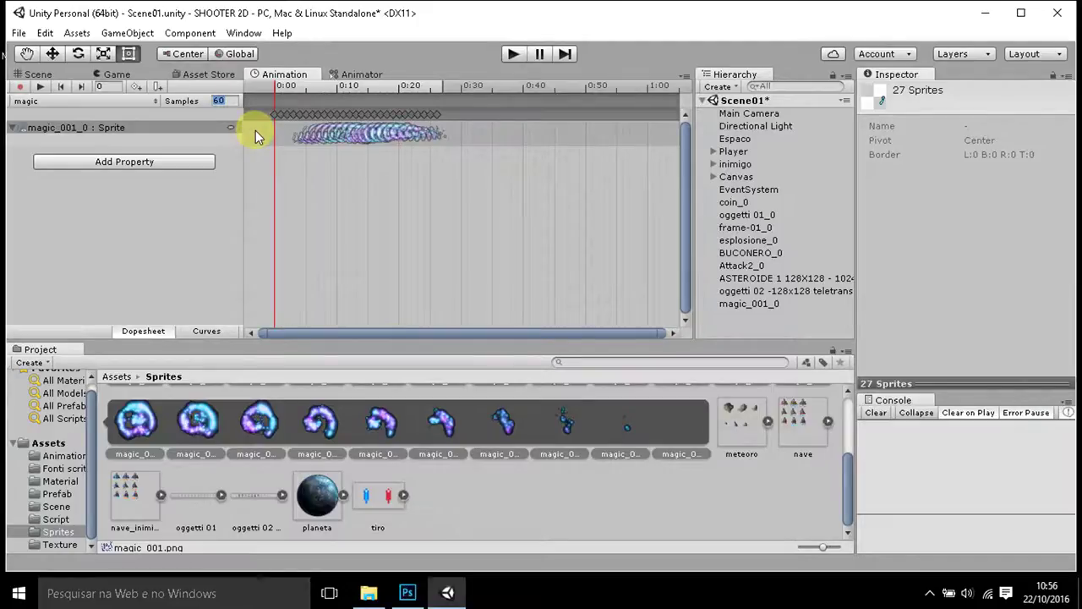
{"action": "left_click", "coordinate": [227, 101]}
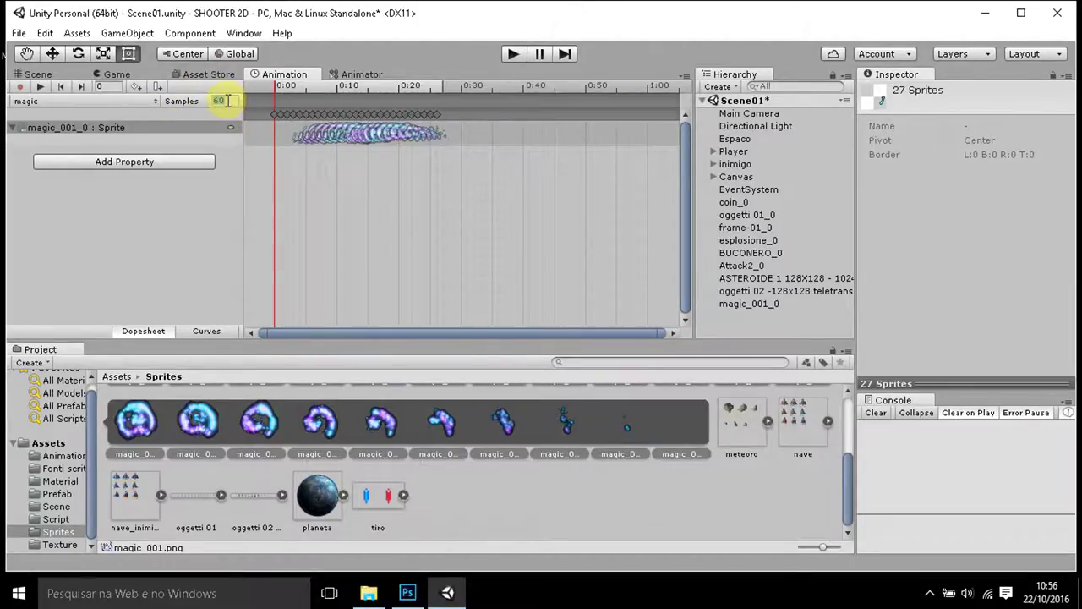
Set the magic clip's sample rate to 27 and run the game to preview it.
{"action": "double_click", "coordinate": [227, 101]}
{"action": "type", "text": "27"}
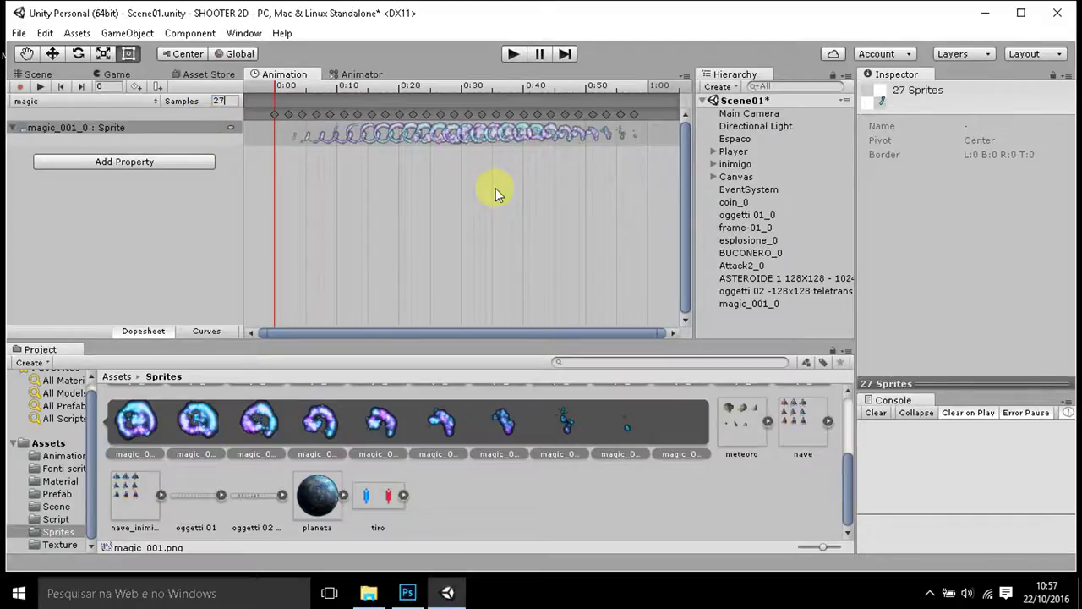
{"action": "left_click", "coordinate": [519, 51]}
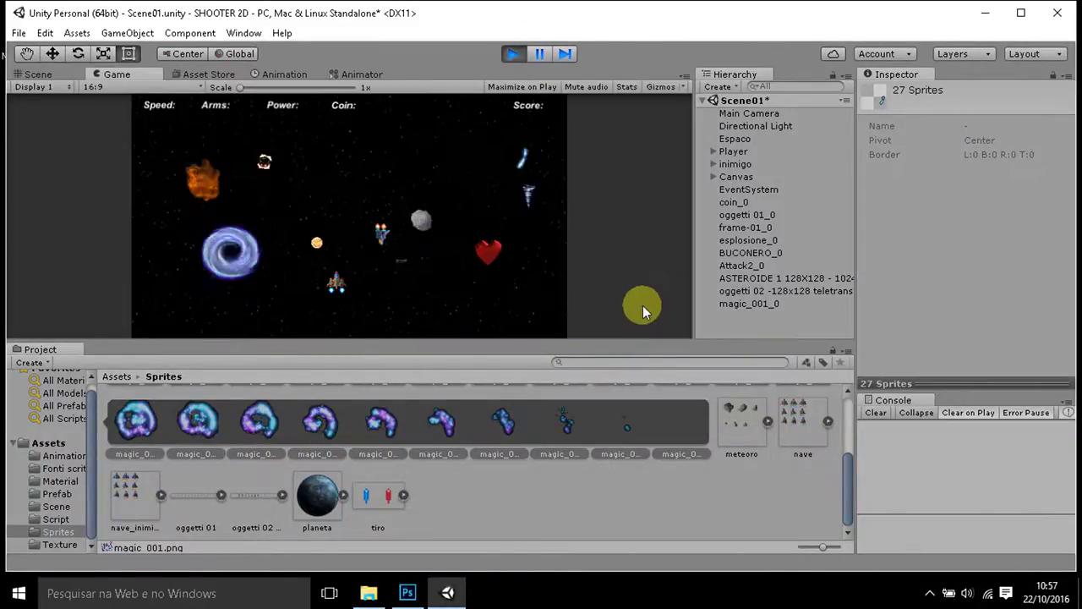
Stop the game preview to return to the magic clip's timeline.
{"action": "left_click", "coordinate": [515, 56]}
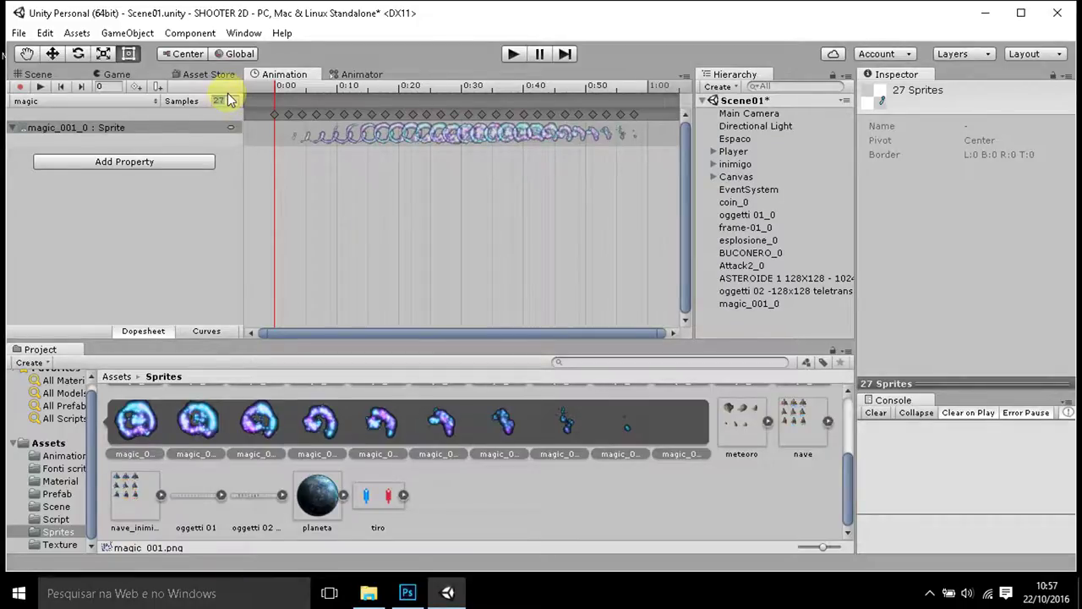
Change the magic clip's samples to 15 and run the game to preview the animation.
{"action": "type", "text": "15"}
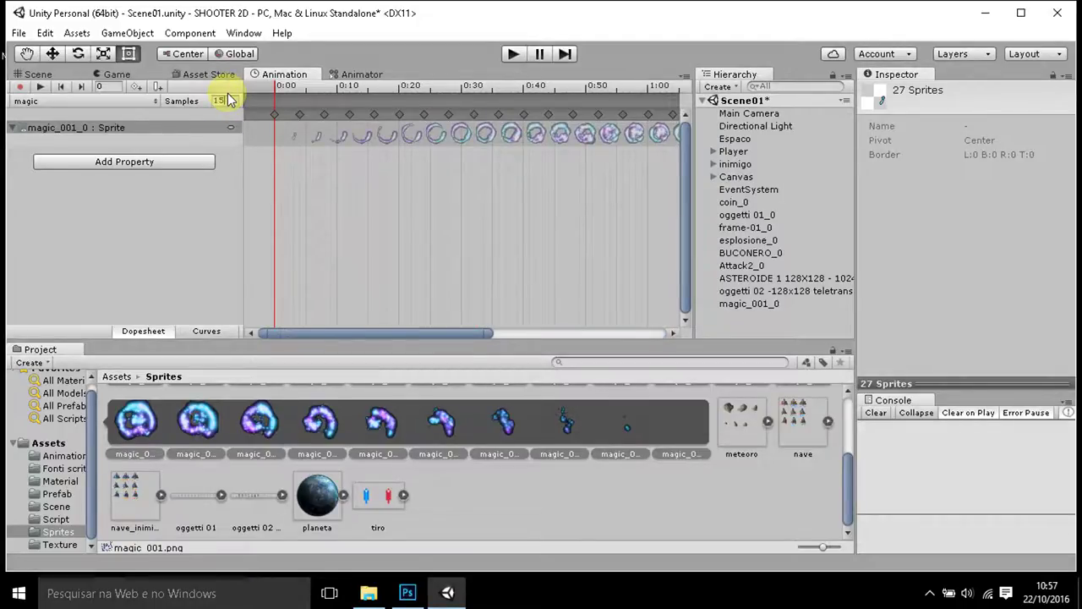
{"action": "left_click", "coordinate": [512, 56]}
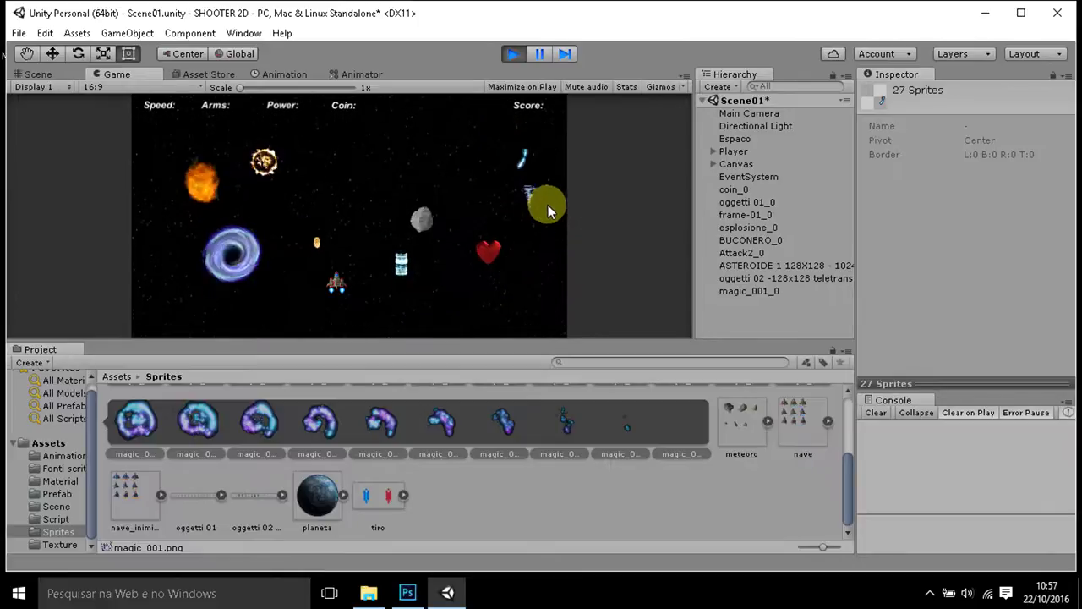
Stop the game preview to see the magic clip's frames spread at 15 samples.
{"action": "left_click", "coordinate": [510, 56]}
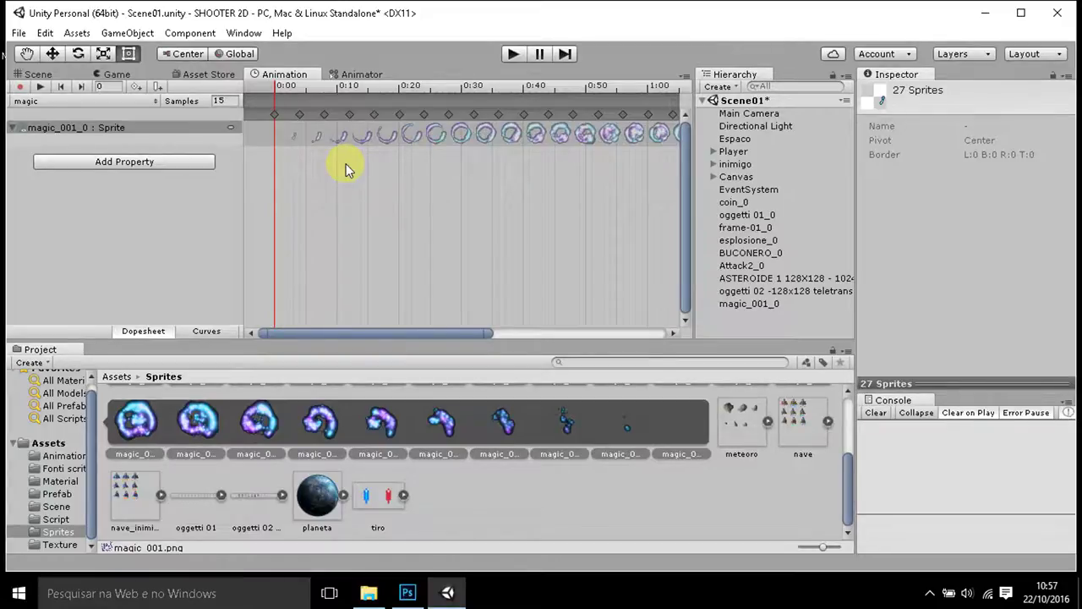
Turn off Loop Time on the magic clip in Assets > Animation and run the game.
{"action": "left_click", "coordinate": [66, 455]}
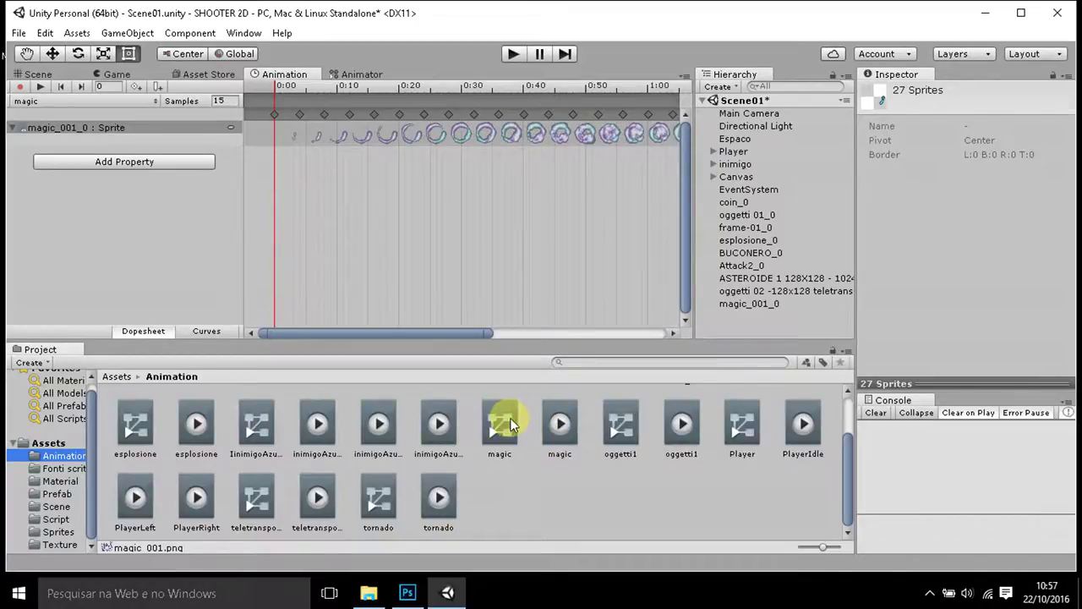
{"action": "left_click", "coordinate": [558, 409]}
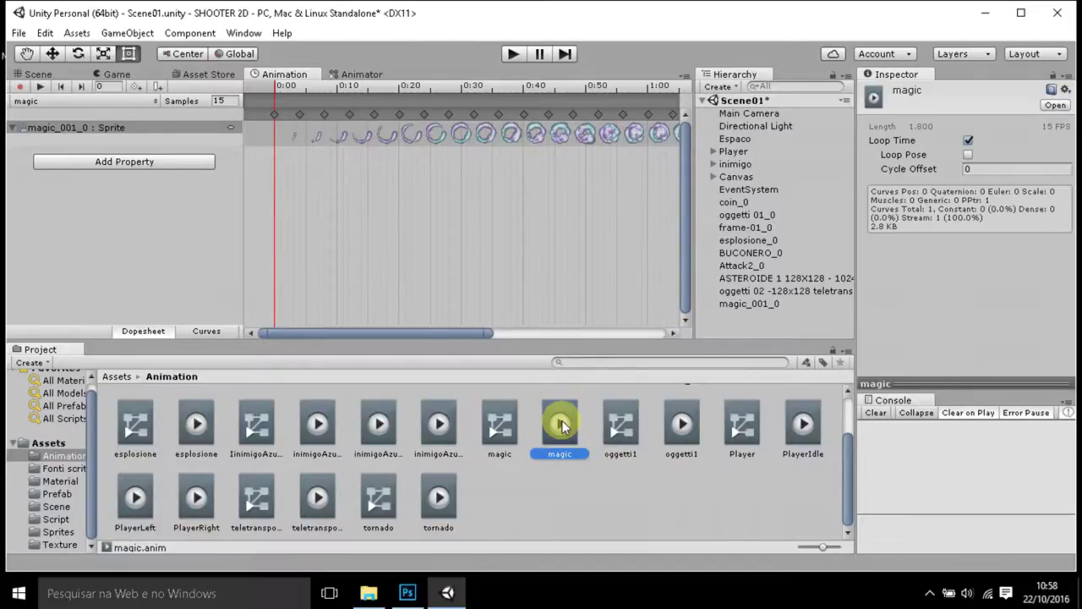
{"action": "left_click", "coordinate": [967, 142]}
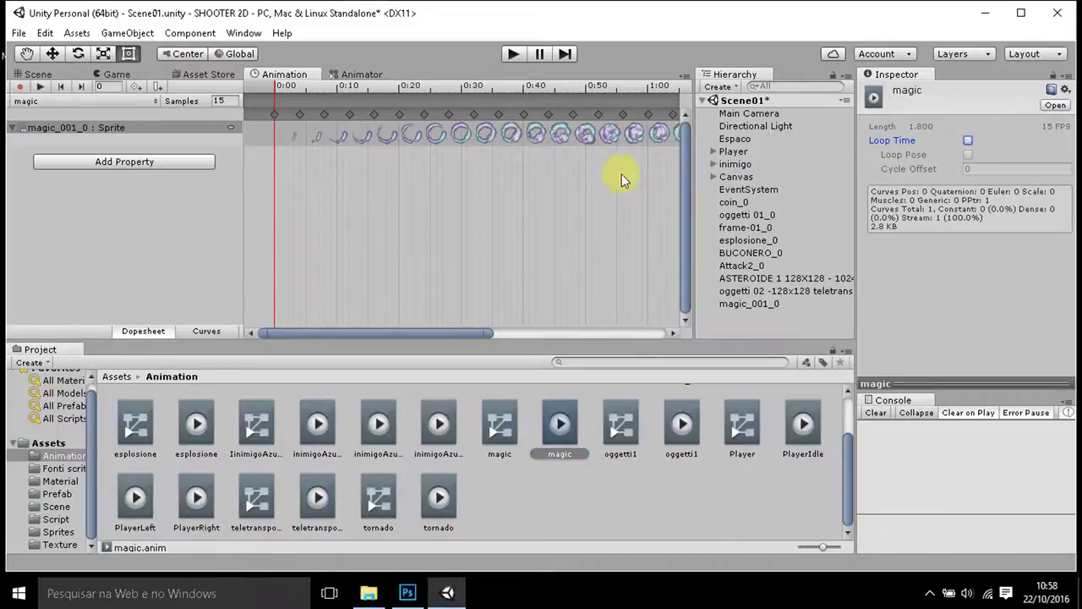
{"action": "left_click", "coordinate": [512, 56]}
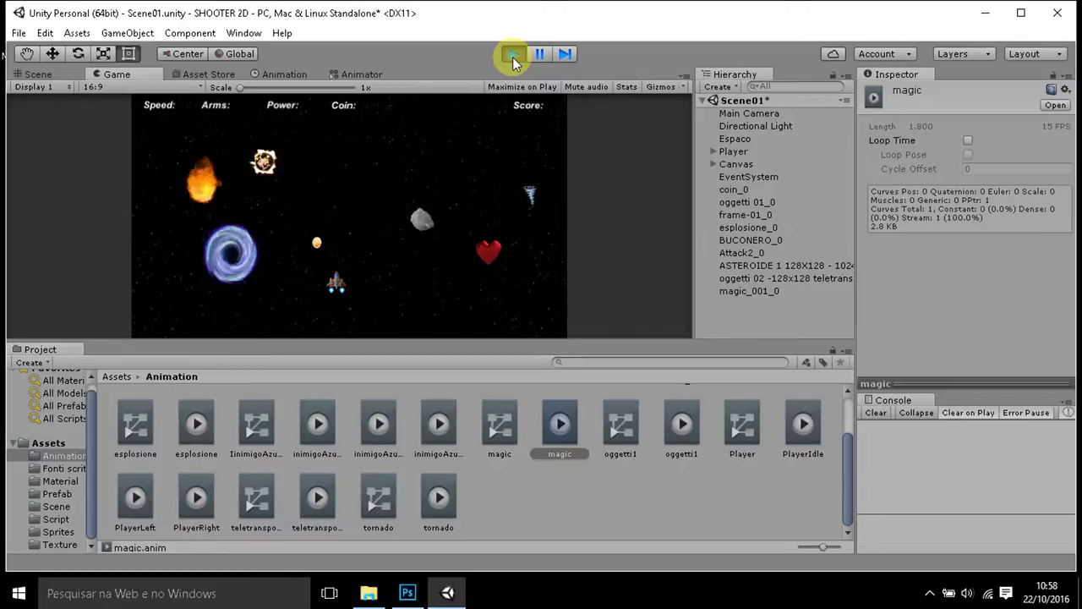
Stop the game, turn Loop Time back on for the magic clip, and leave Cycle Offset at 0.
{"action": "left_click", "coordinate": [513, 55]}
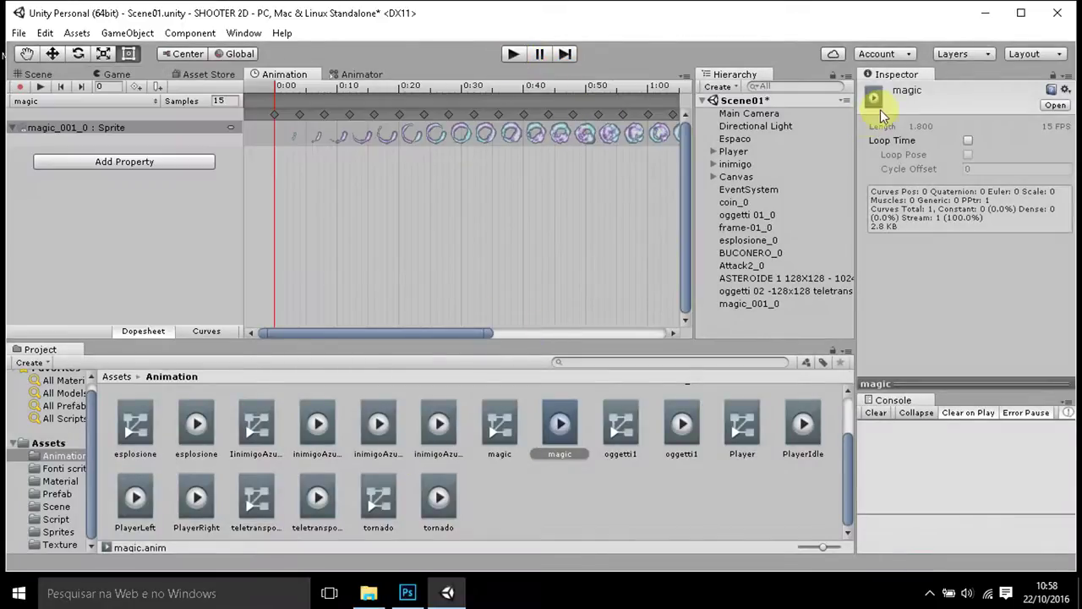
{"action": "left_click", "coordinate": [968, 141]}
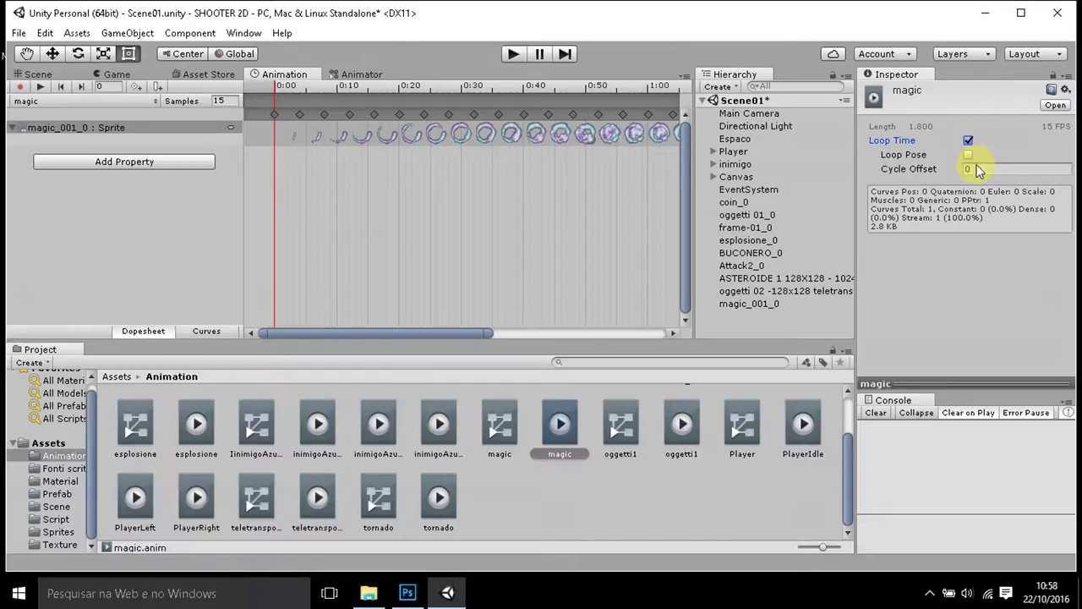
{"action": "left_click", "coordinate": [978, 169]}
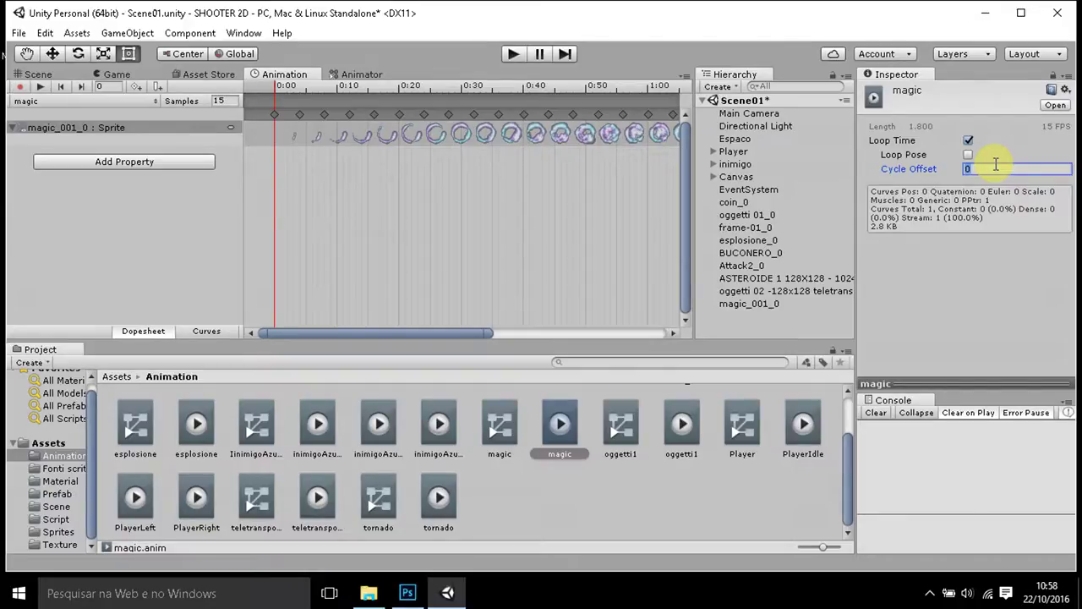
Run the scene to watch the 'magic' clip loop in the Game view, then show the hidden tray icons.
{"action": "left_click", "coordinate": [509, 55]}
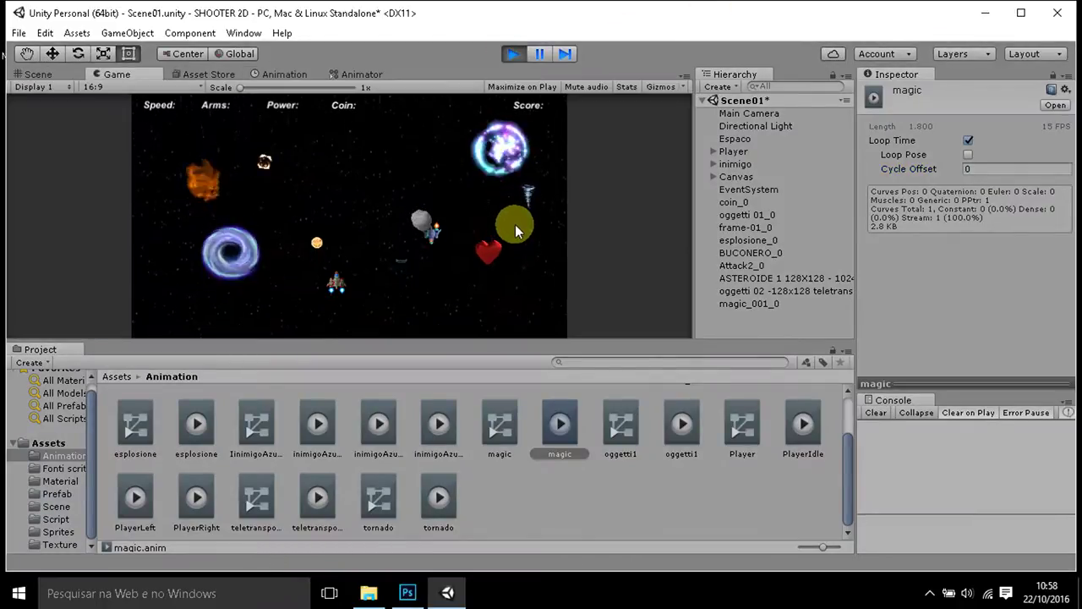
{"action": "left_click", "coordinate": [510, 55]}
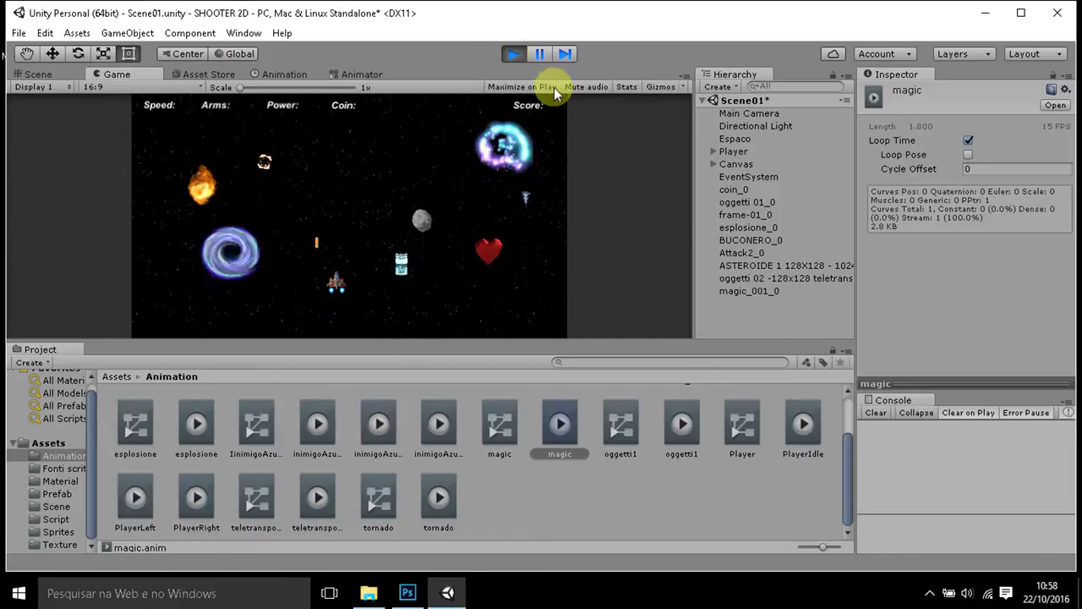
{"action": "left_click", "coordinate": [932, 595]}
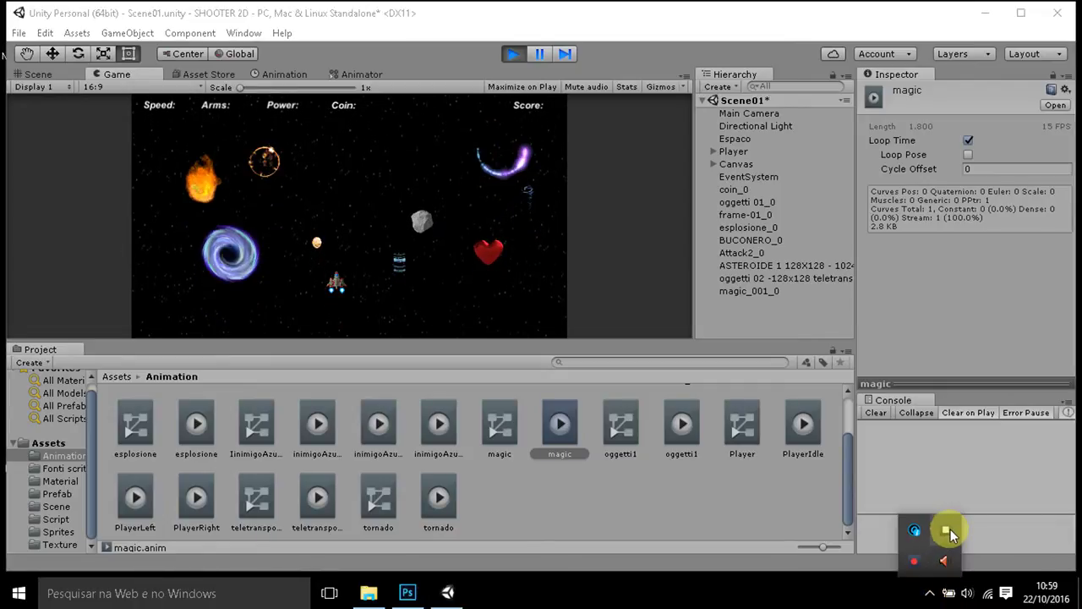